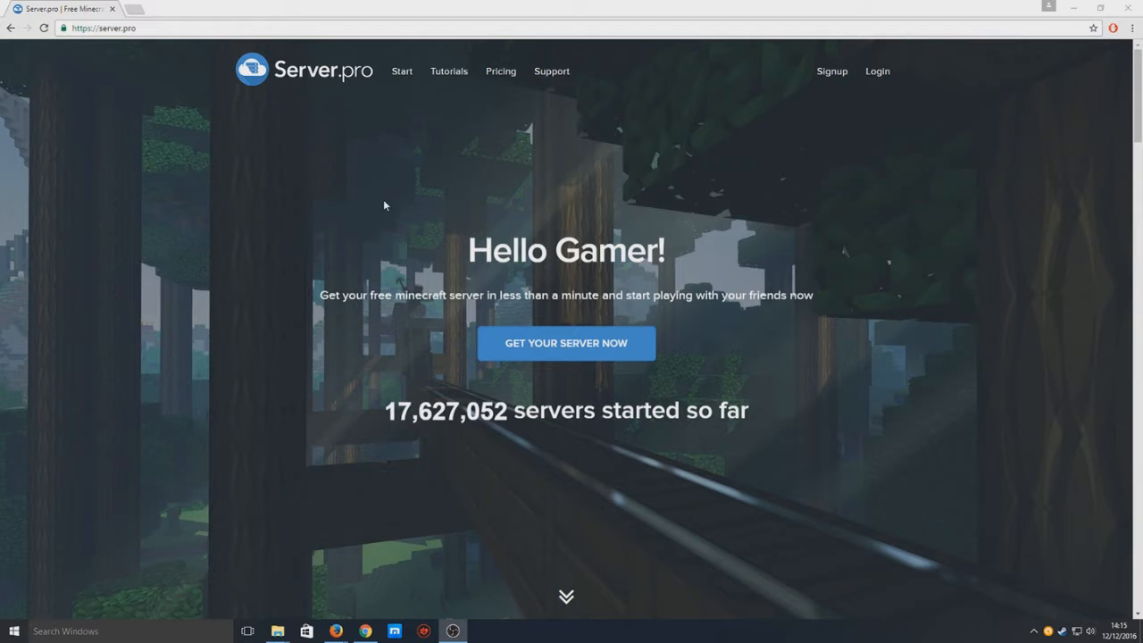
Go from the Signup page to its Login link and sign in to the existing account.
drag(383, 411, 621, 410)
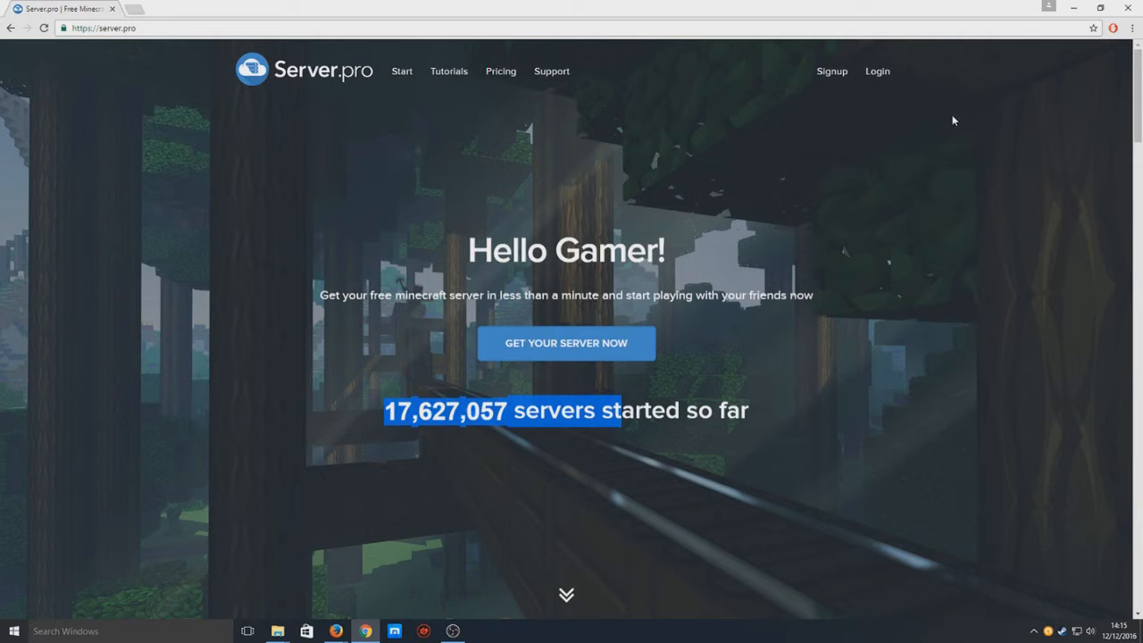
click(830, 73)
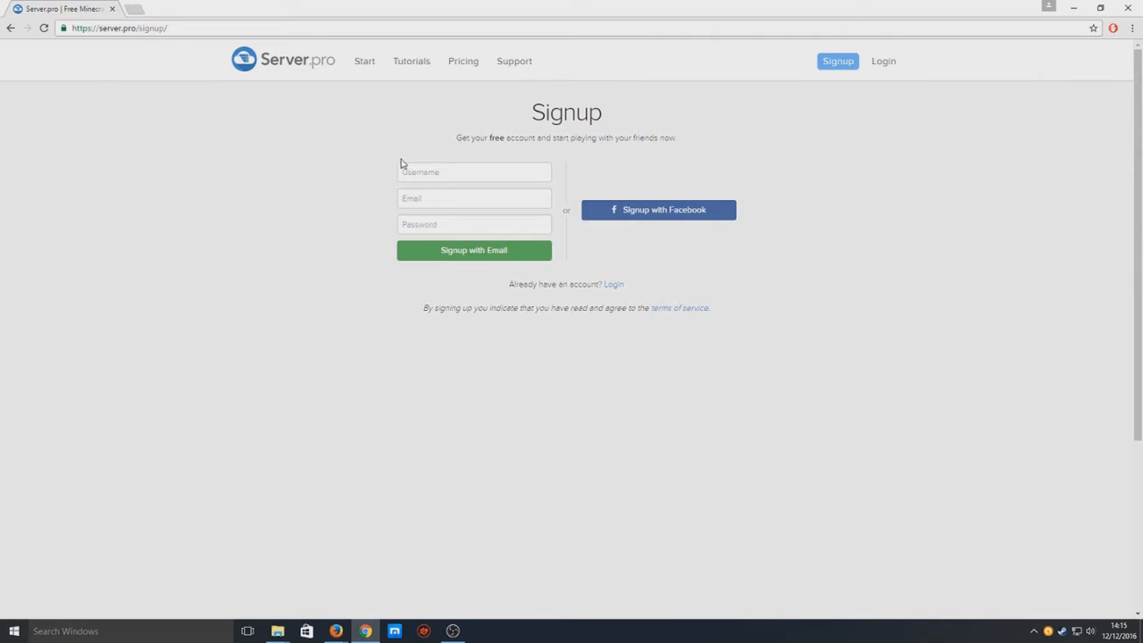
click(889, 66)
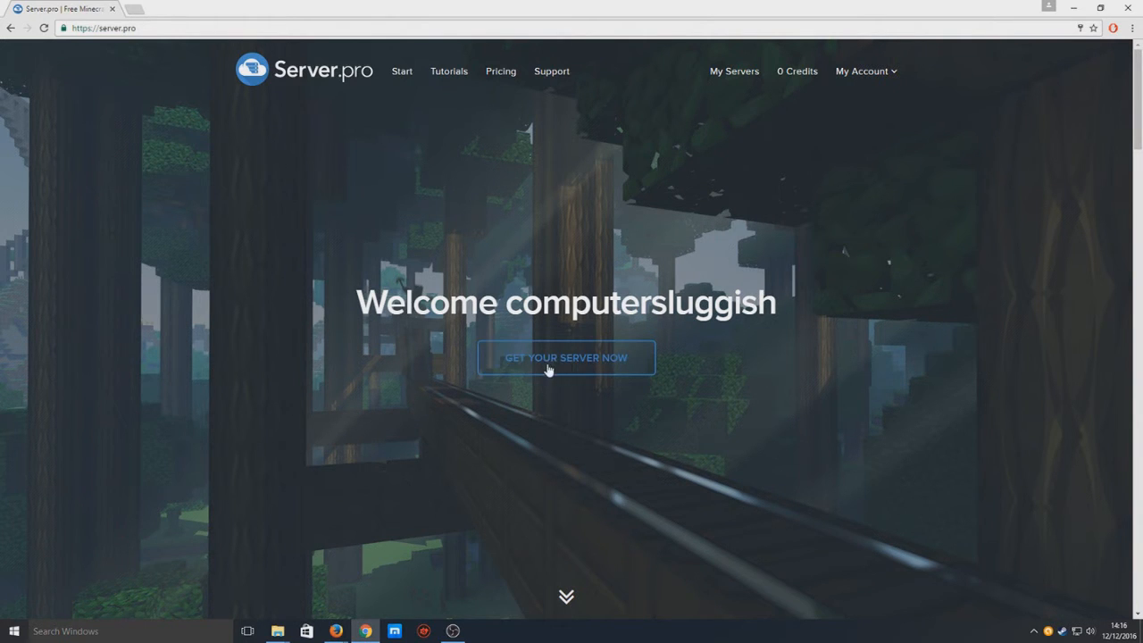
Start a new server order, pick Minecraft as the game, and focus the hostname field.
click(621, 364)
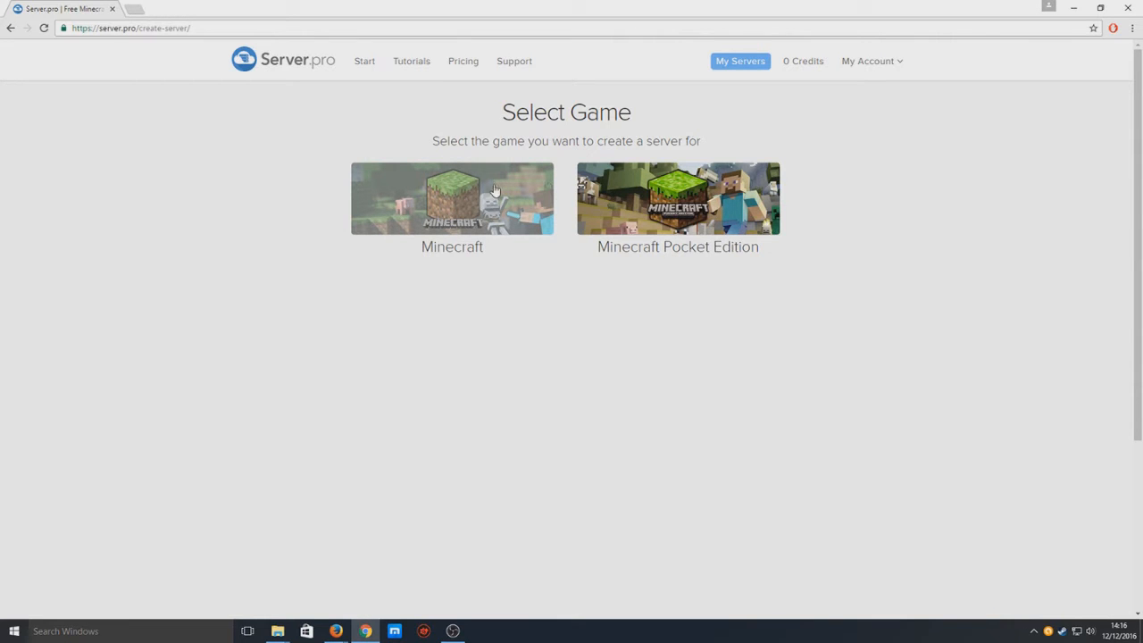
click(463, 203)
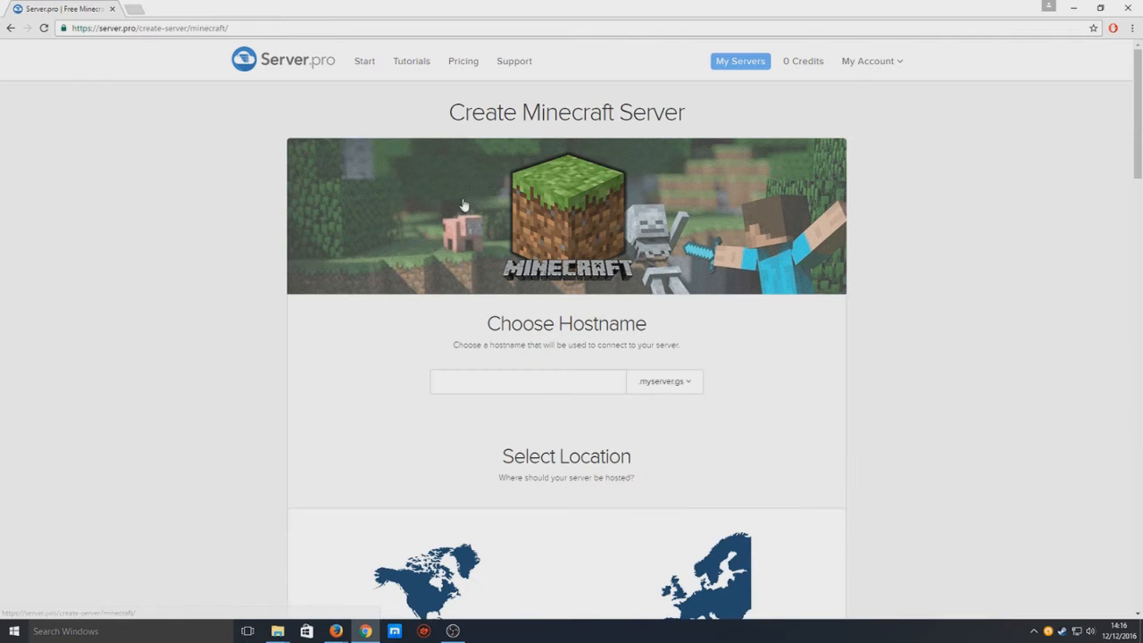
click(563, 383)
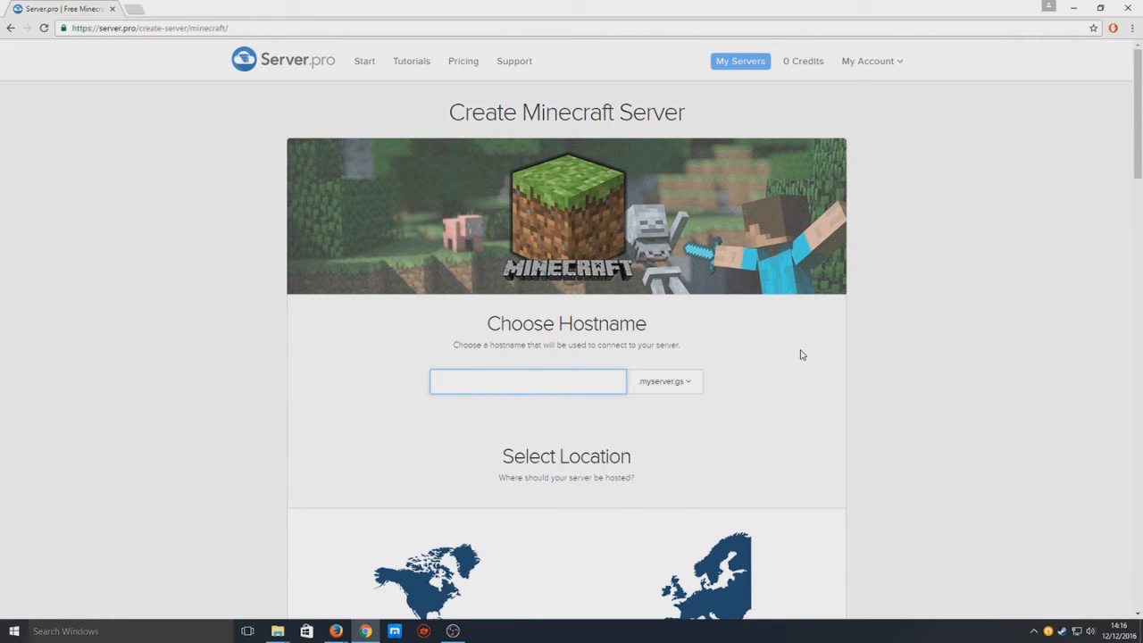
Enter the hostname 'computersluggish' and keep the .myserver.gs domain.
text(computers)
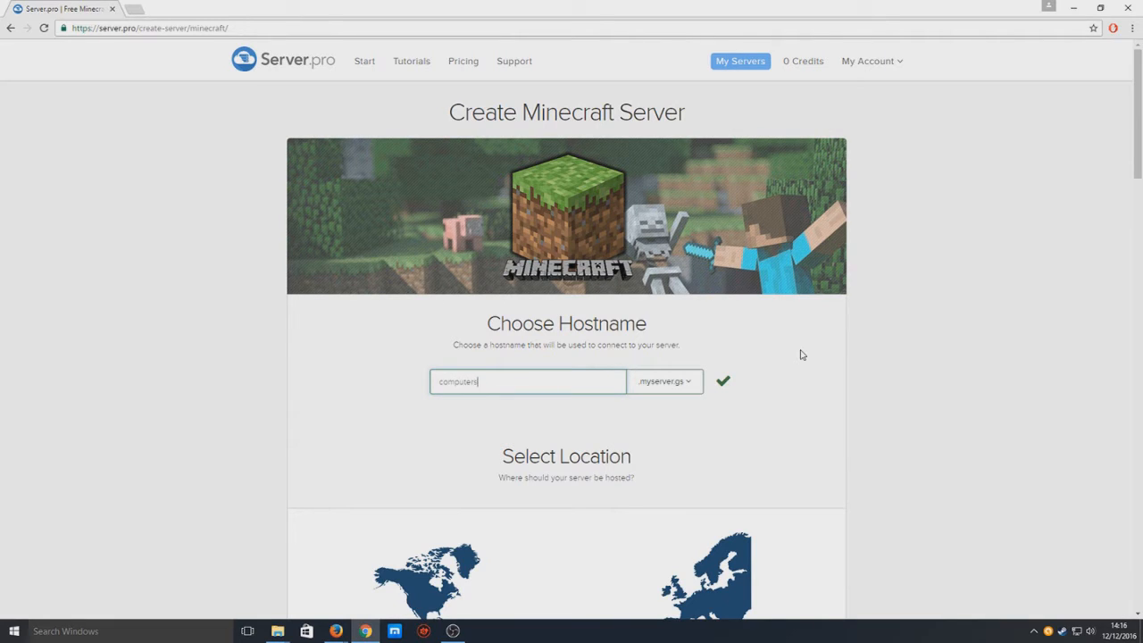
text(luggish)
click(682, 390)
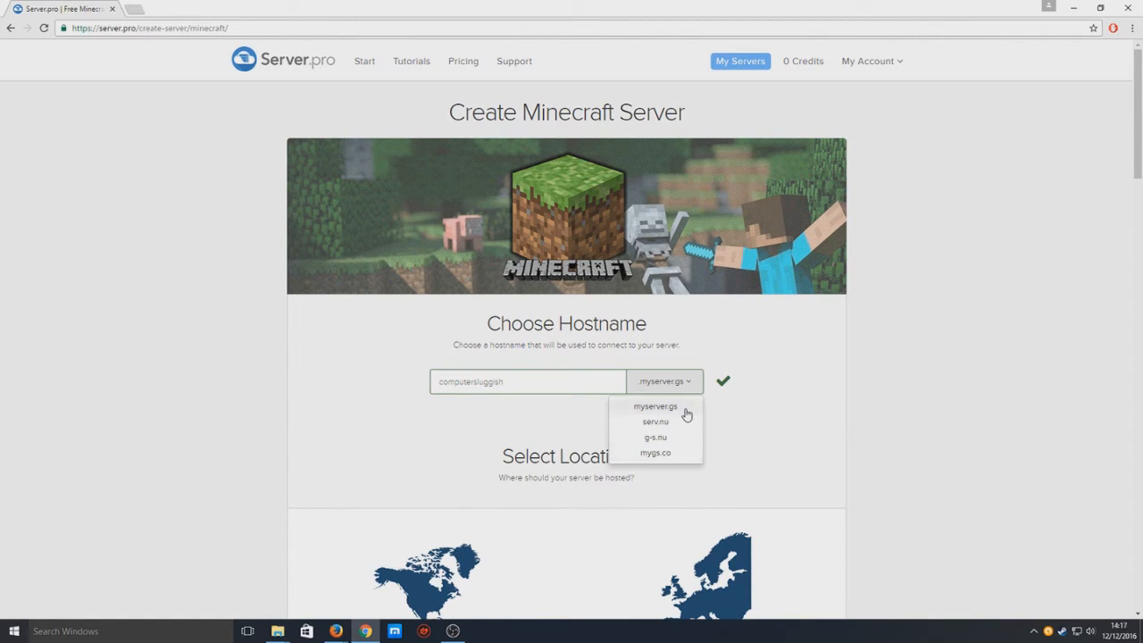
click(689, 413)
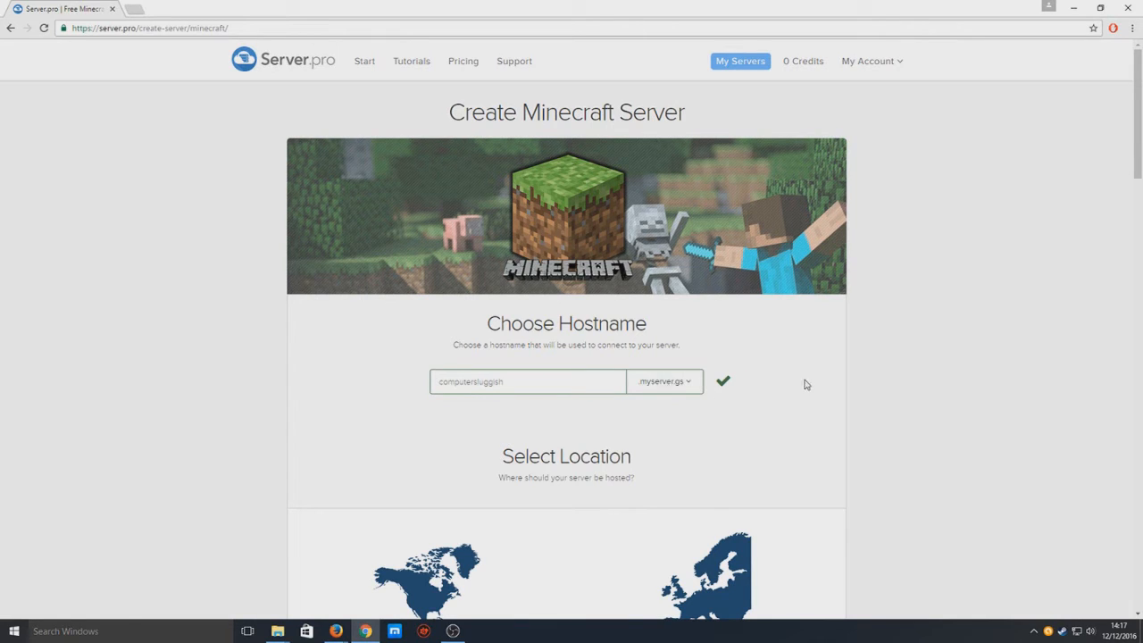
scroll(752, 449, down, 2)
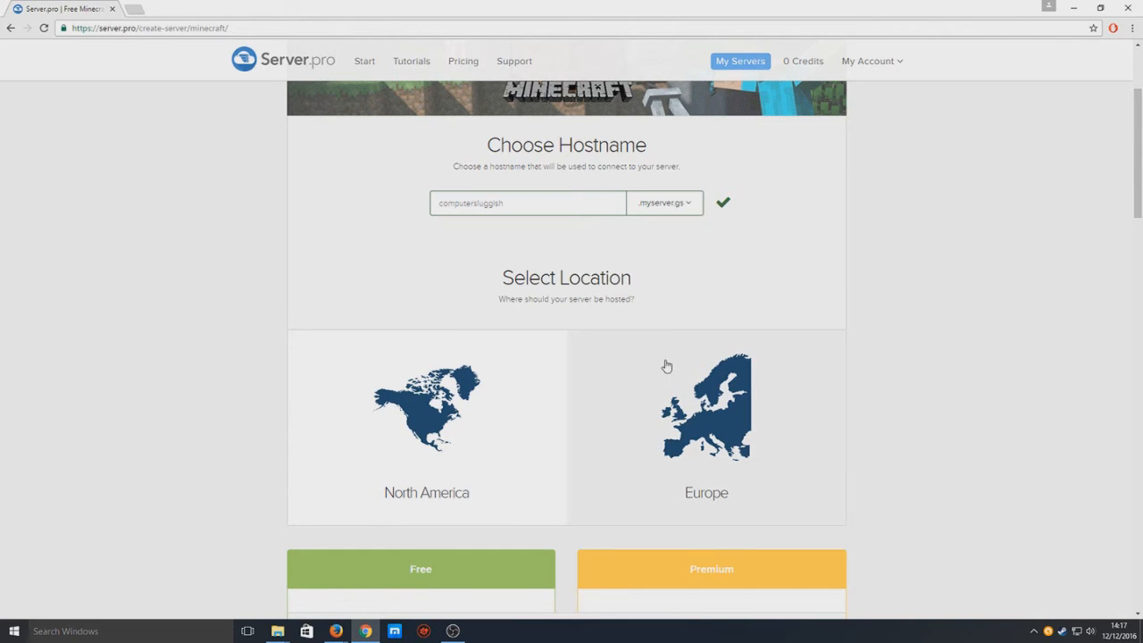
Choose Europe as the server location.
click(690, 412)
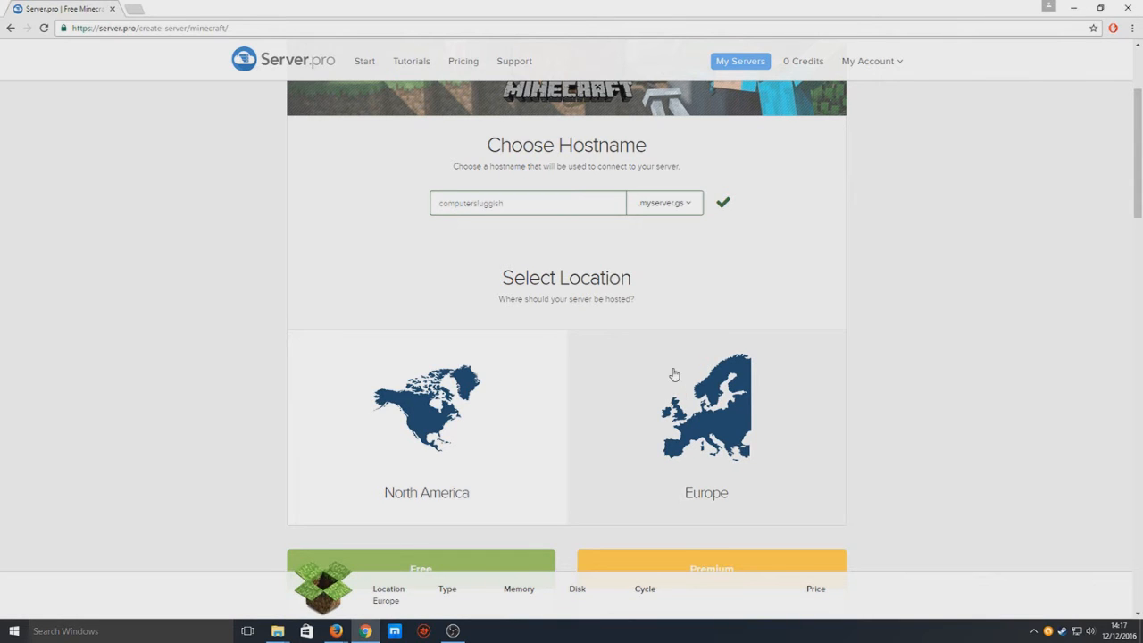
scroll(732, 357, down, 2)
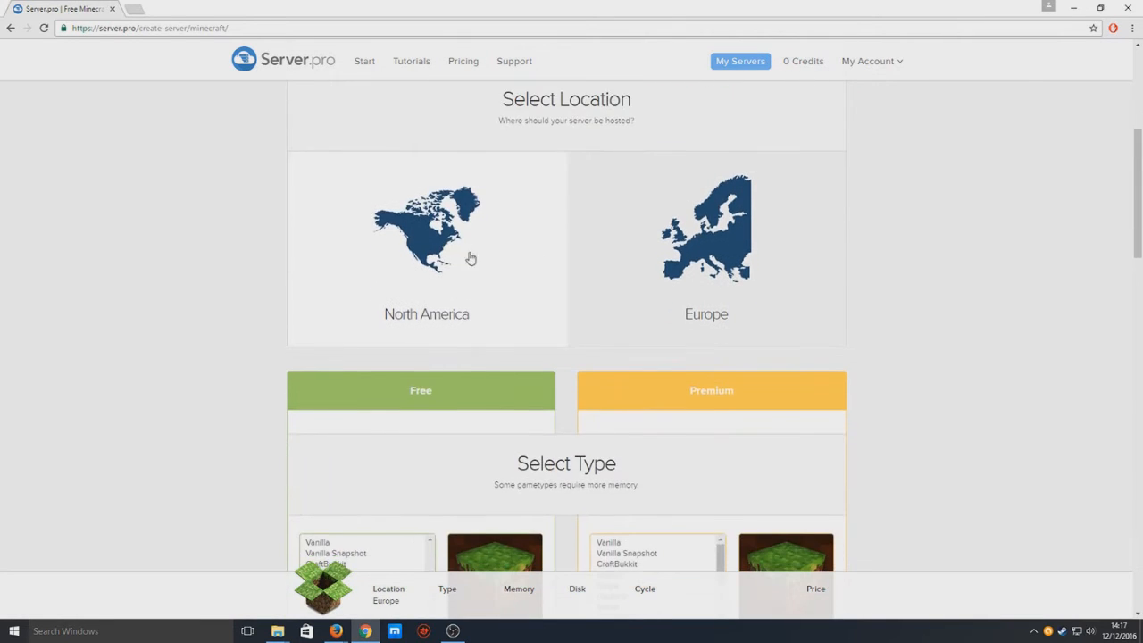
scroll(455, 245, down, 3)
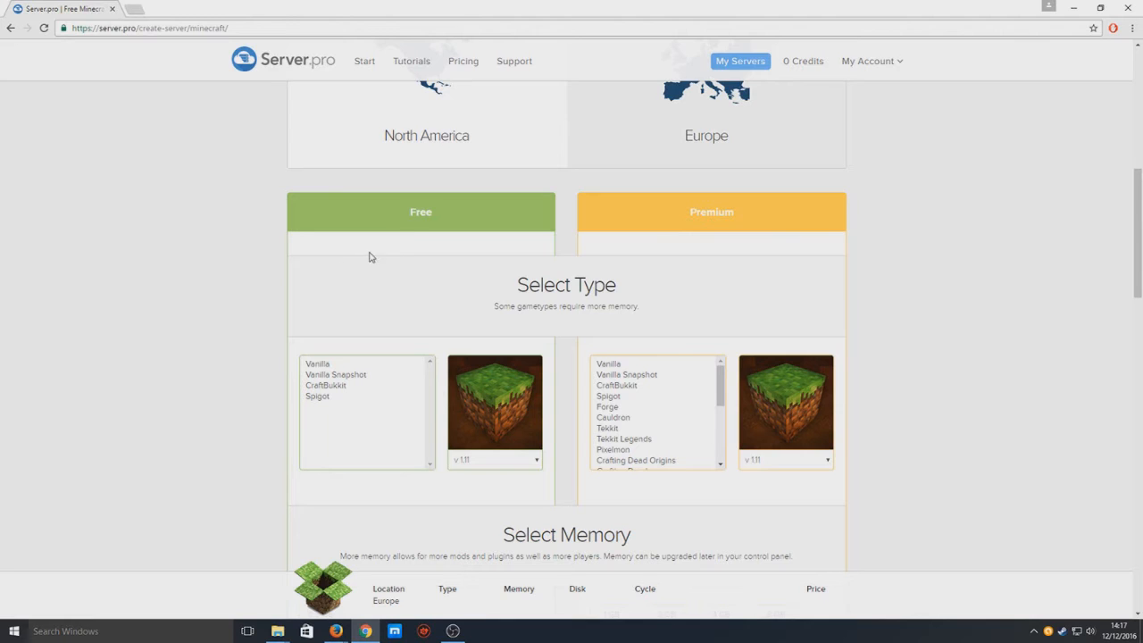
scroll(330, 296, down, 1)
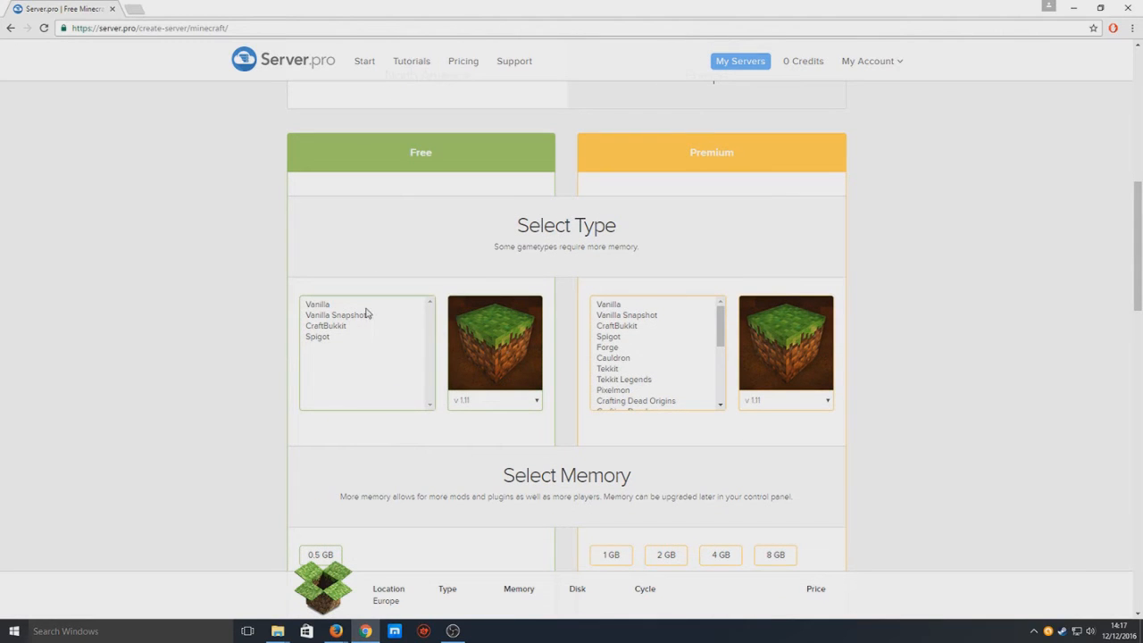
Select Vanilla as the free server type, keeping version v1.11.
click(348, 305)
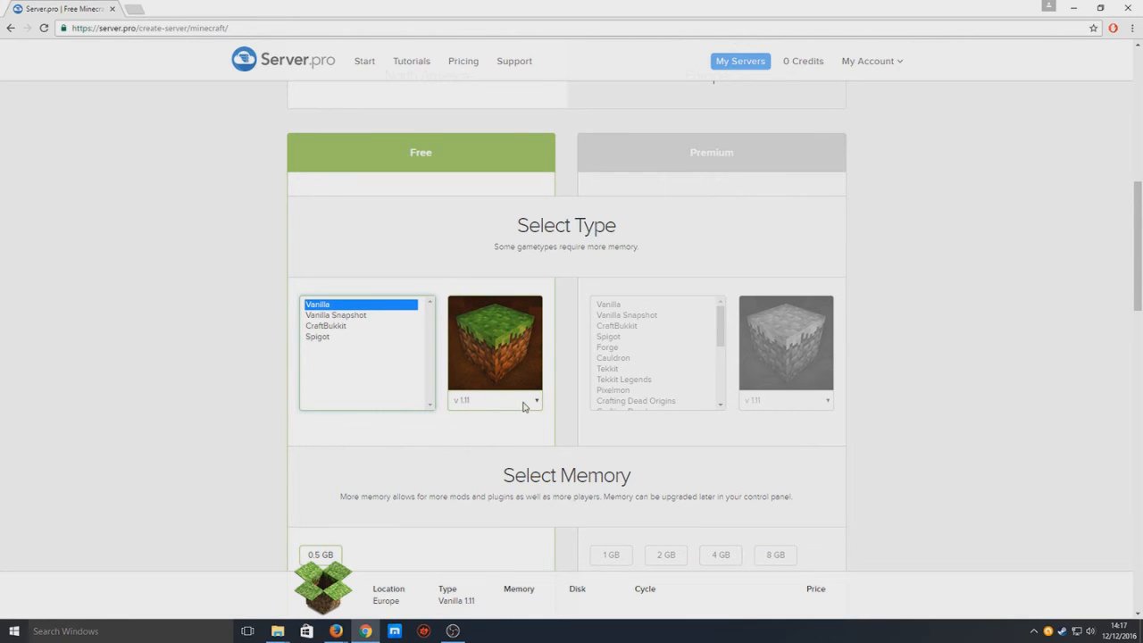
click(523, 404)
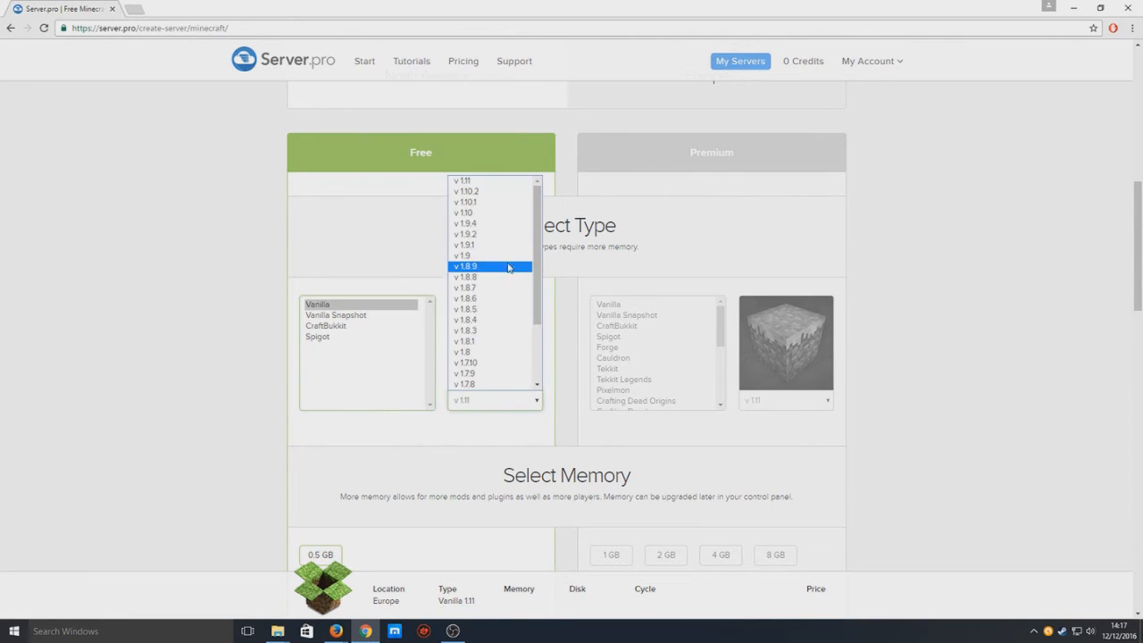
scroll(502, 250, down, 2)
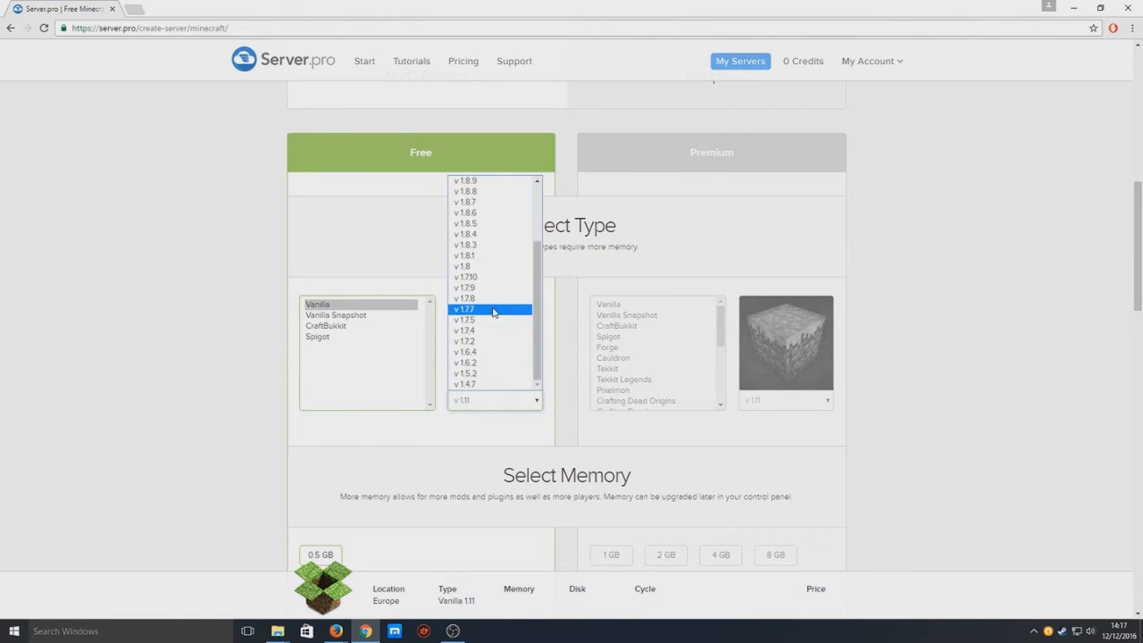
scroll(496, 308, up, 3)
click(384, 249)
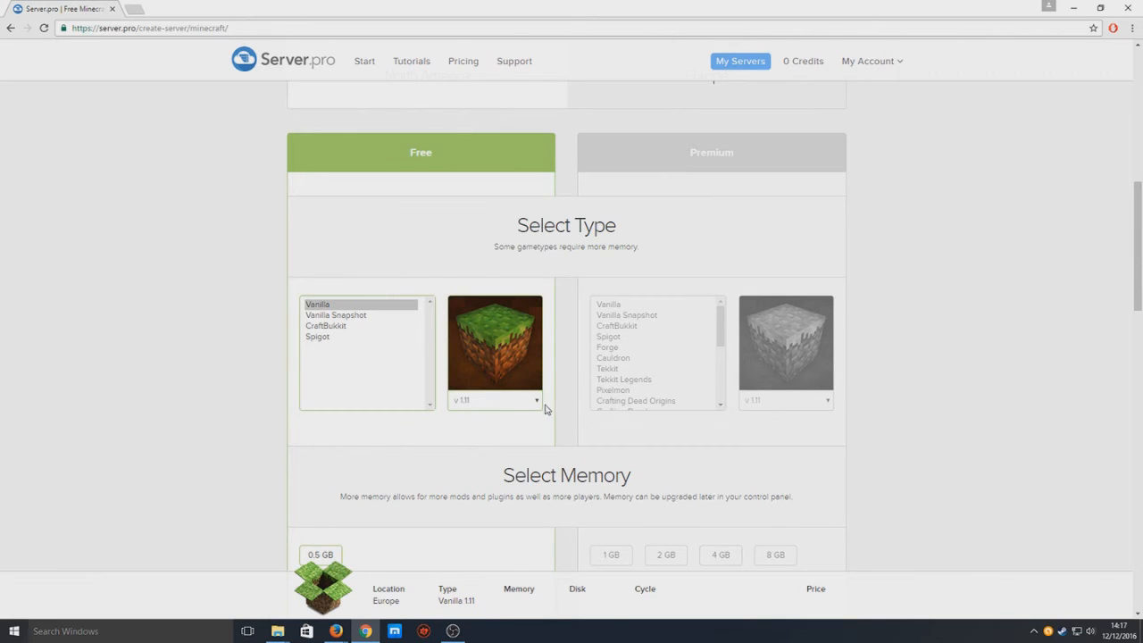
scroll(535, 399, down, 2)
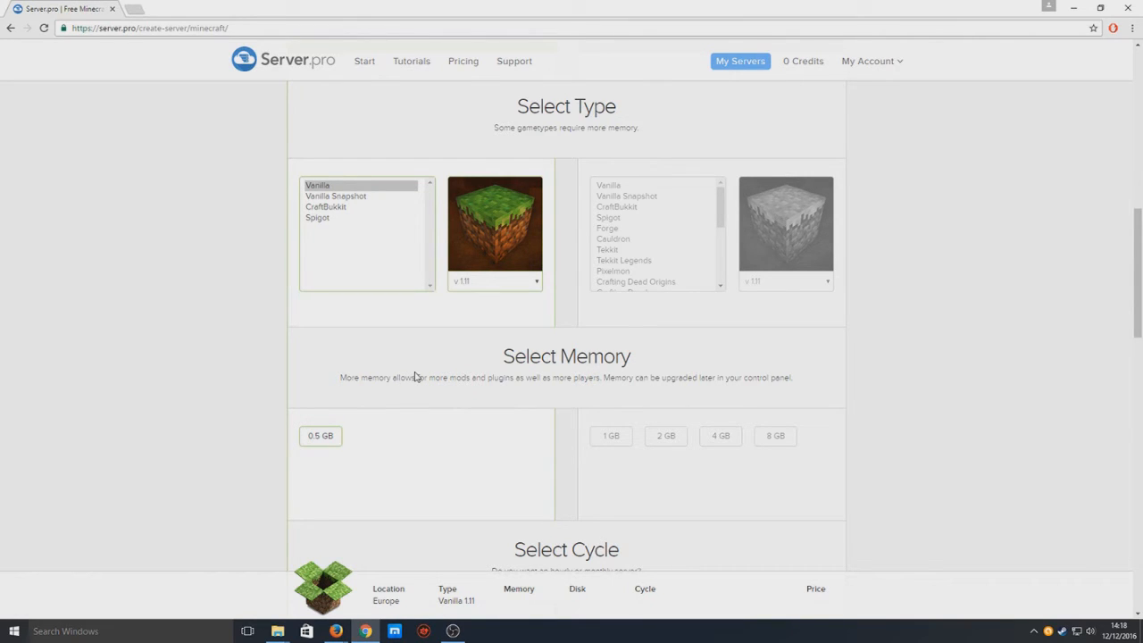
Give the server 0.5 GB of memory.
click(335, 439)
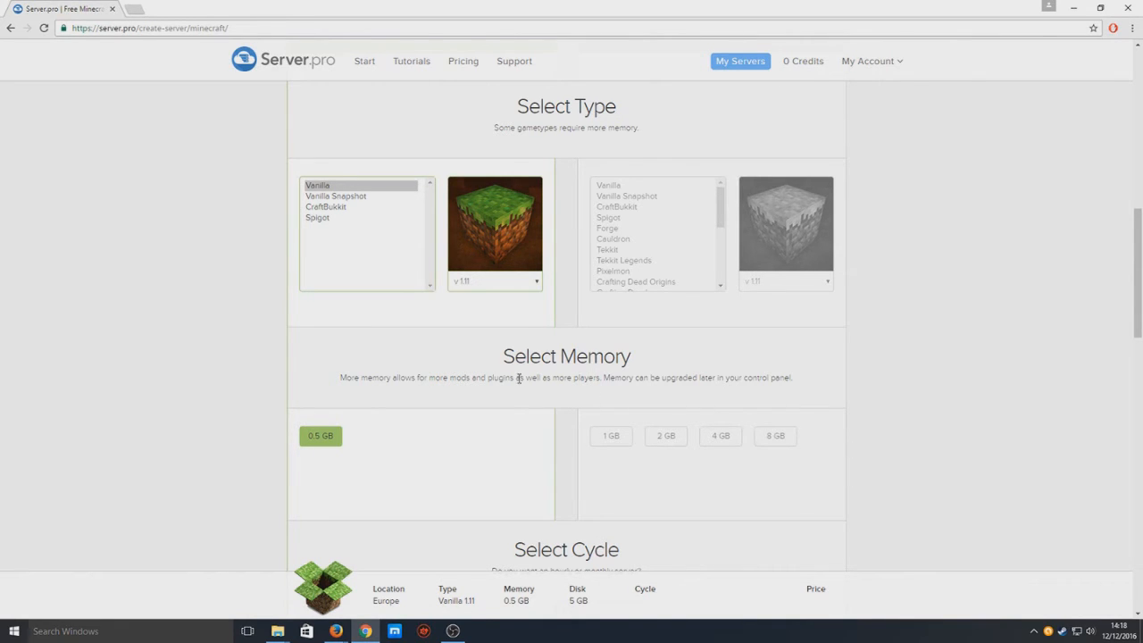
scroll(487, 394, down, 1)
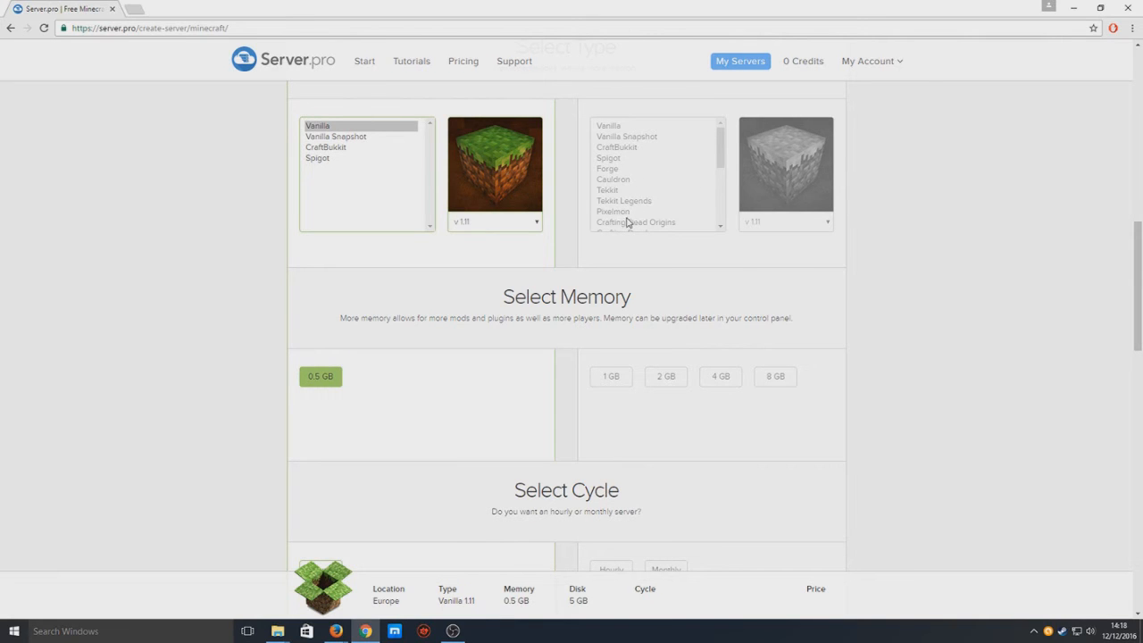
scroll(410, 388, down, 3)
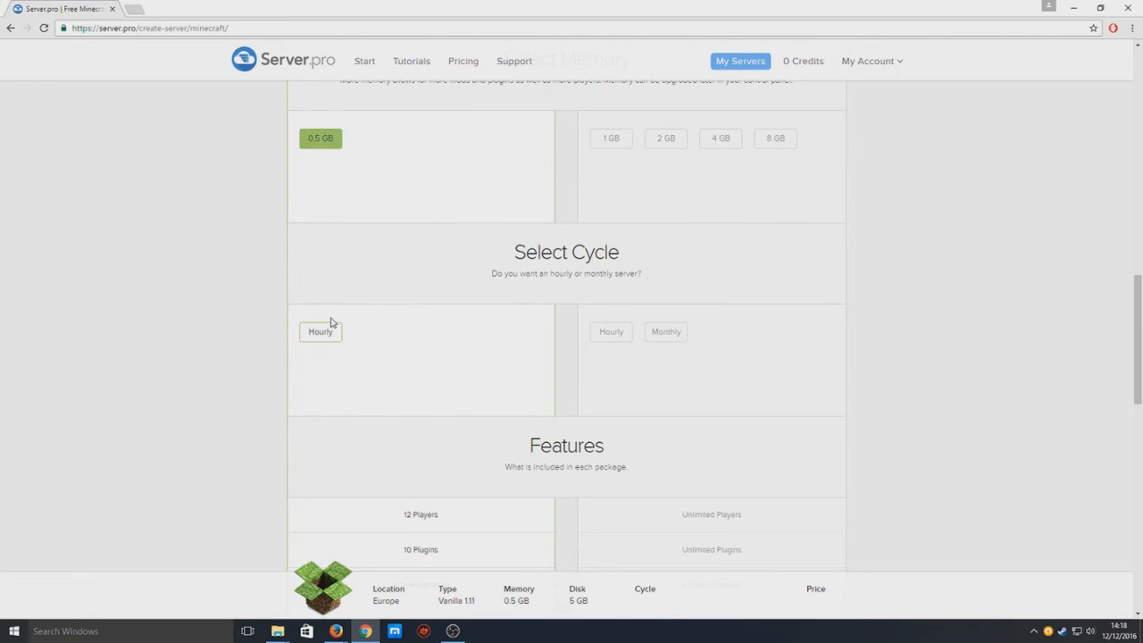
Set the billing cycle to Hourly so the price shows Free.
click(322, 336)
scroll(416, 391, down, 2)
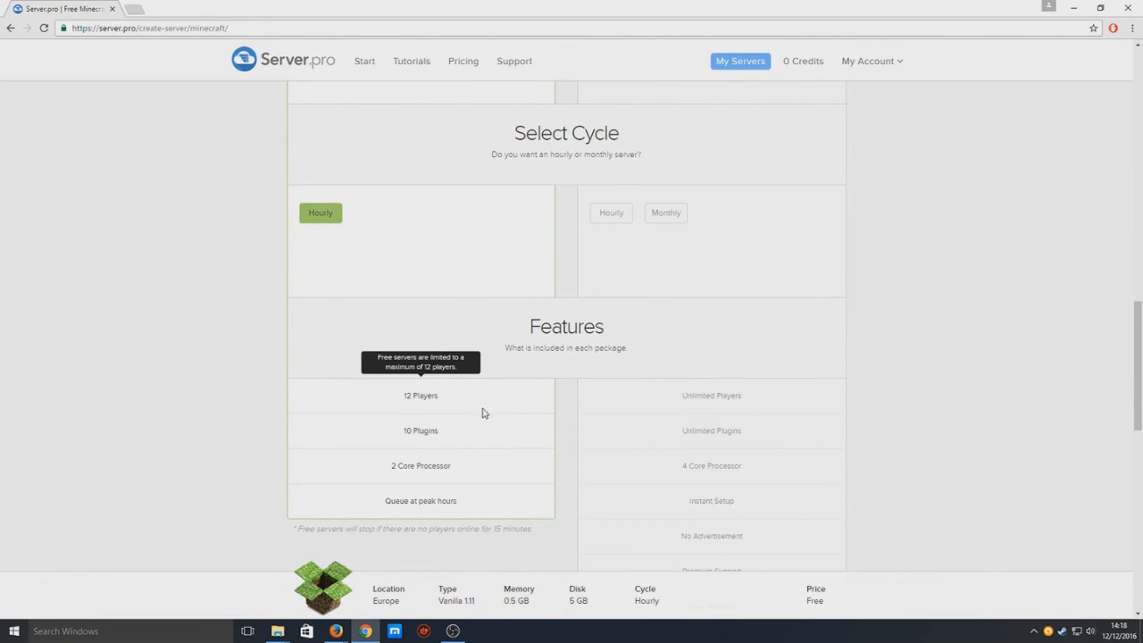
scroll(410, 295, down, 1)
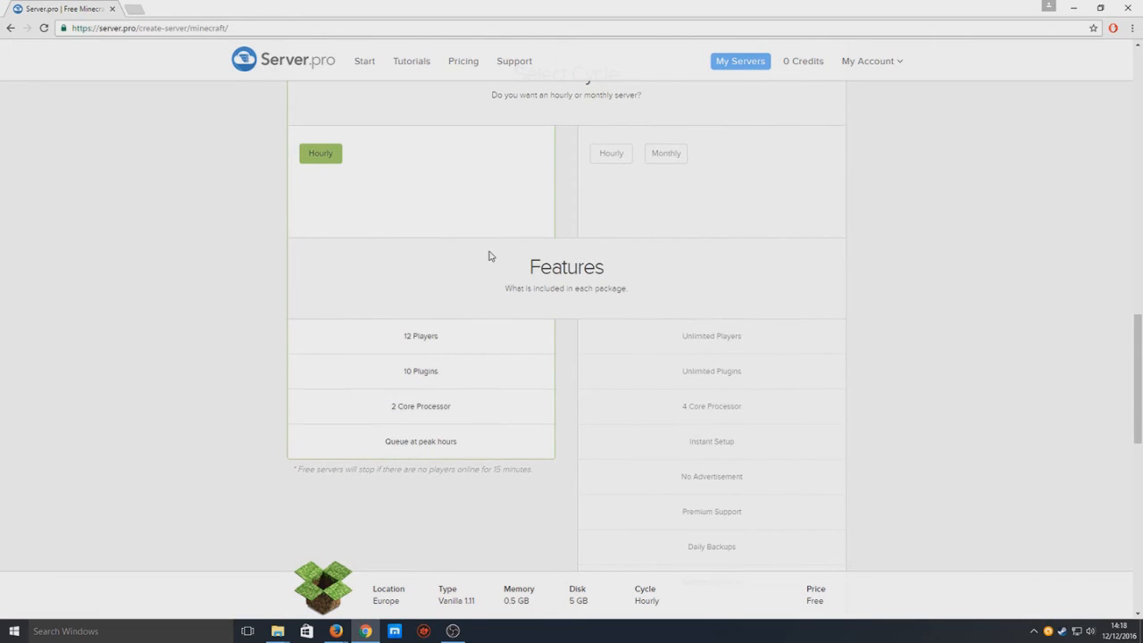
Read the free plan's feature details, then bring up the Finalize order summary.
mouse_move(461, 335)
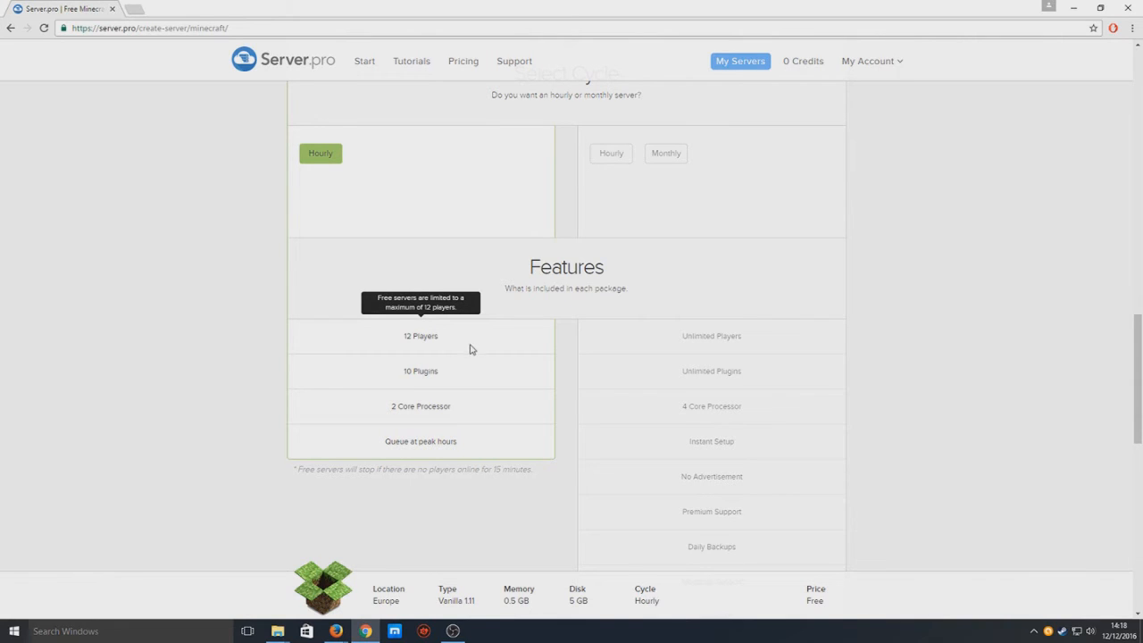
mouse_move(451, 373)
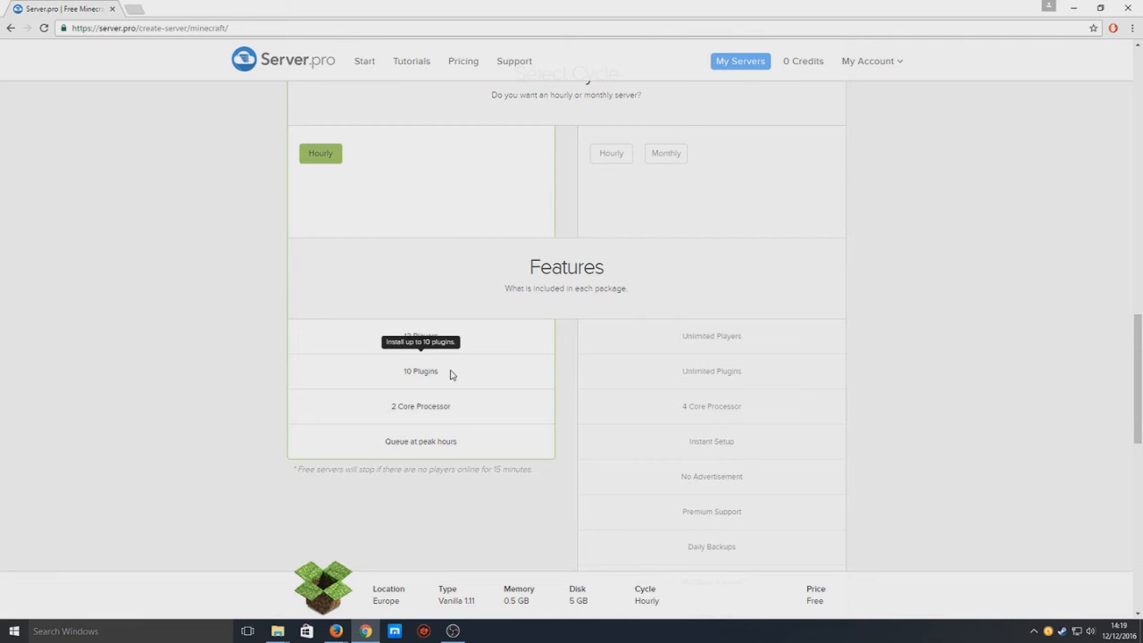
mouse_move(411, 406)
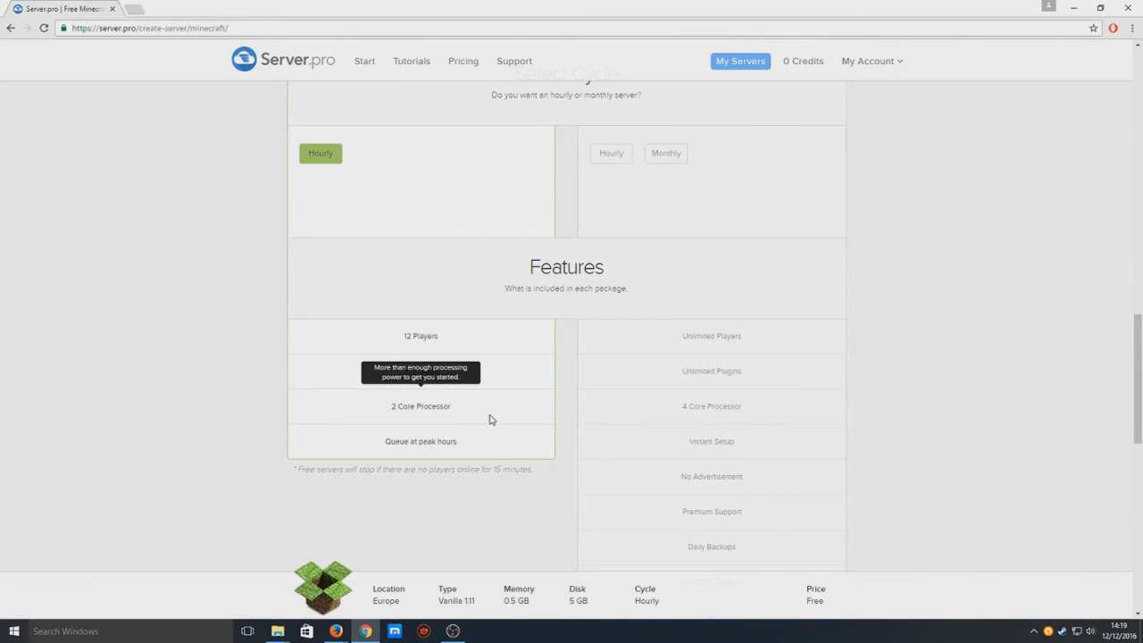
mouse_move(490, 361)
mouse_move(429, 441)
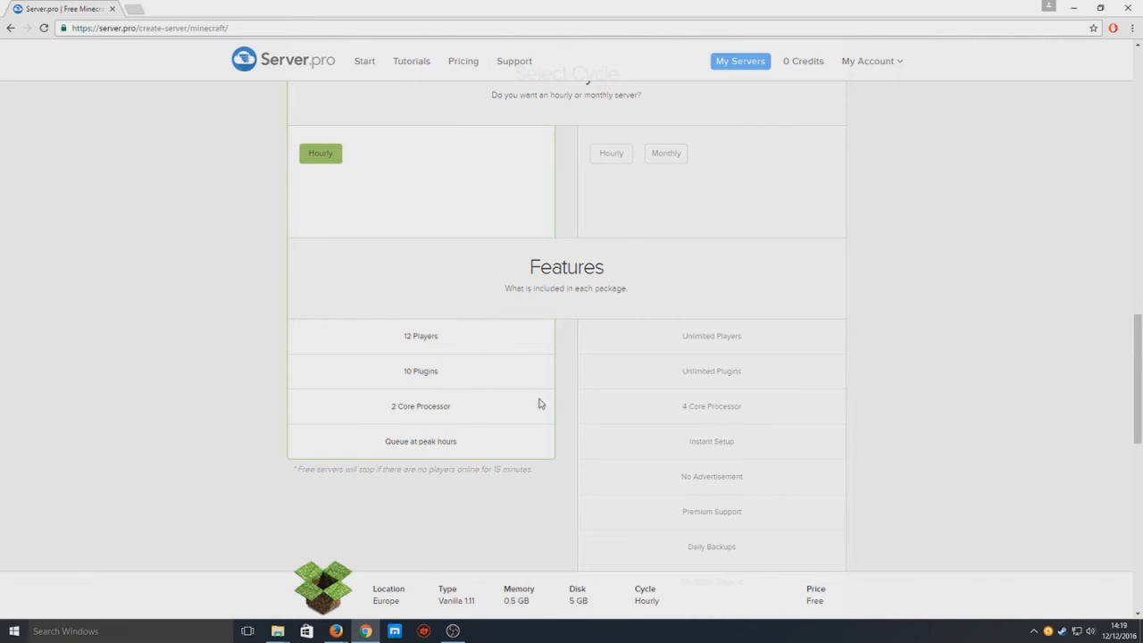
scroll(527, 406, down, 2)
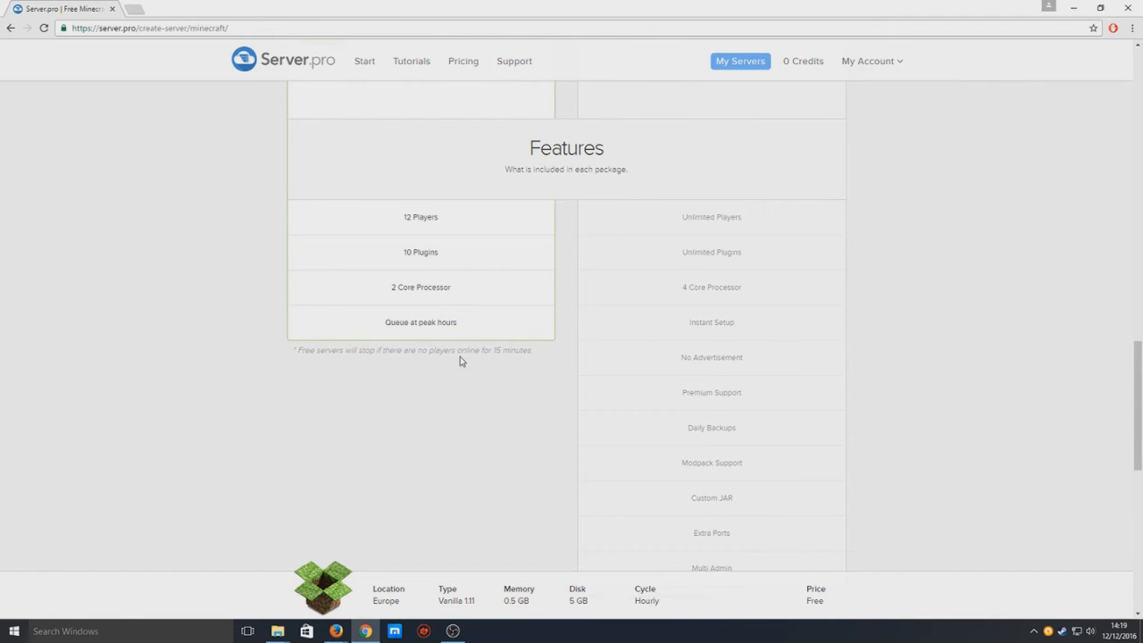
scroll(444, 395, down, 3)
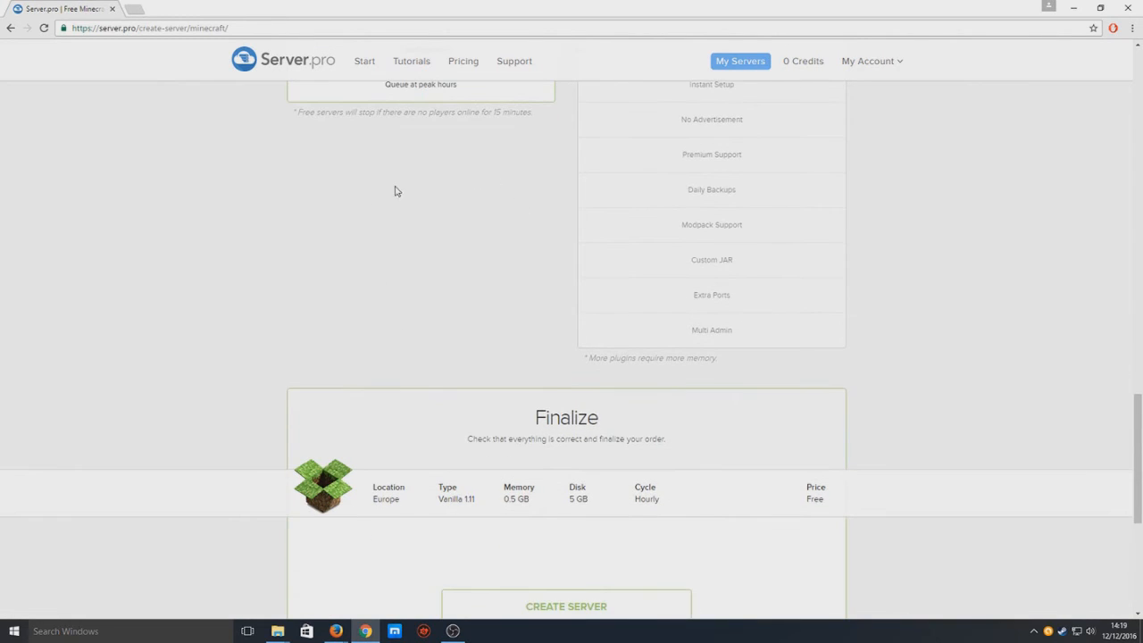
Submit the free Vanilla 1.11 order with CREATE SERVER, placing it in the queue.
scroll(460, 257, down, 1)
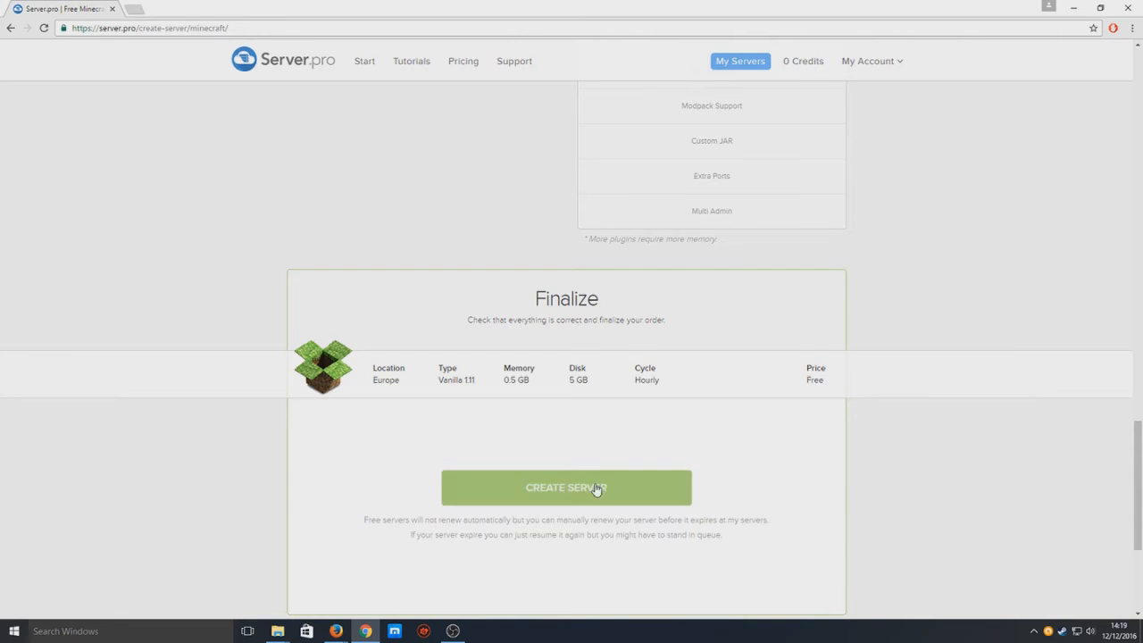
click(626, 495)
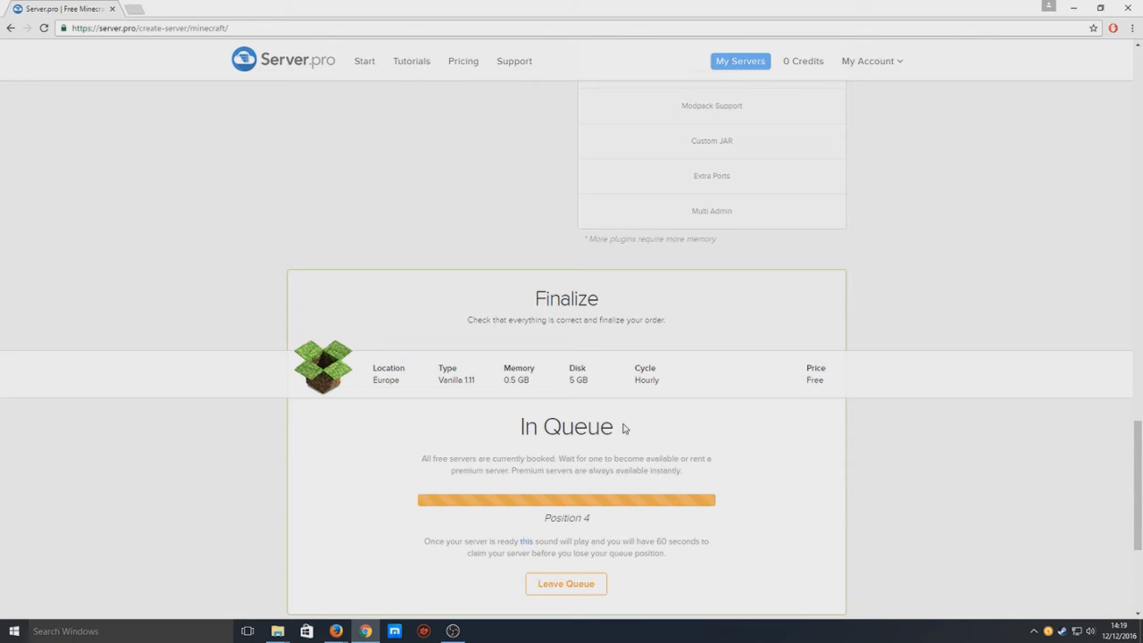
Once the queued server is ready, start it to reach its running Control Panel.
double_click(563, 518)
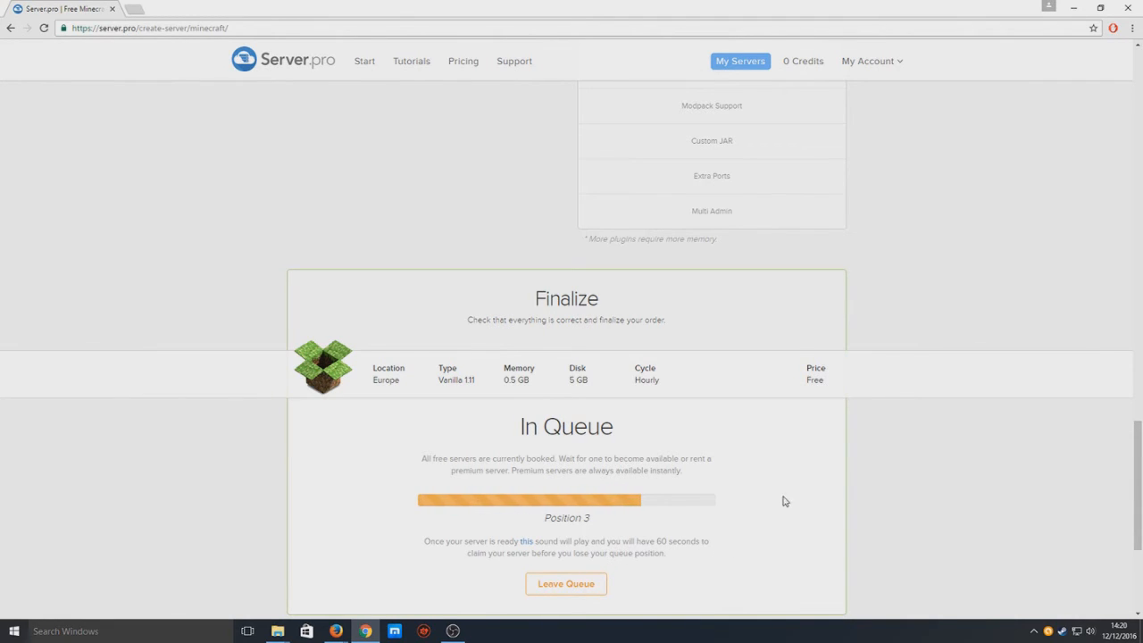
scroll(784, 501, down, 2)
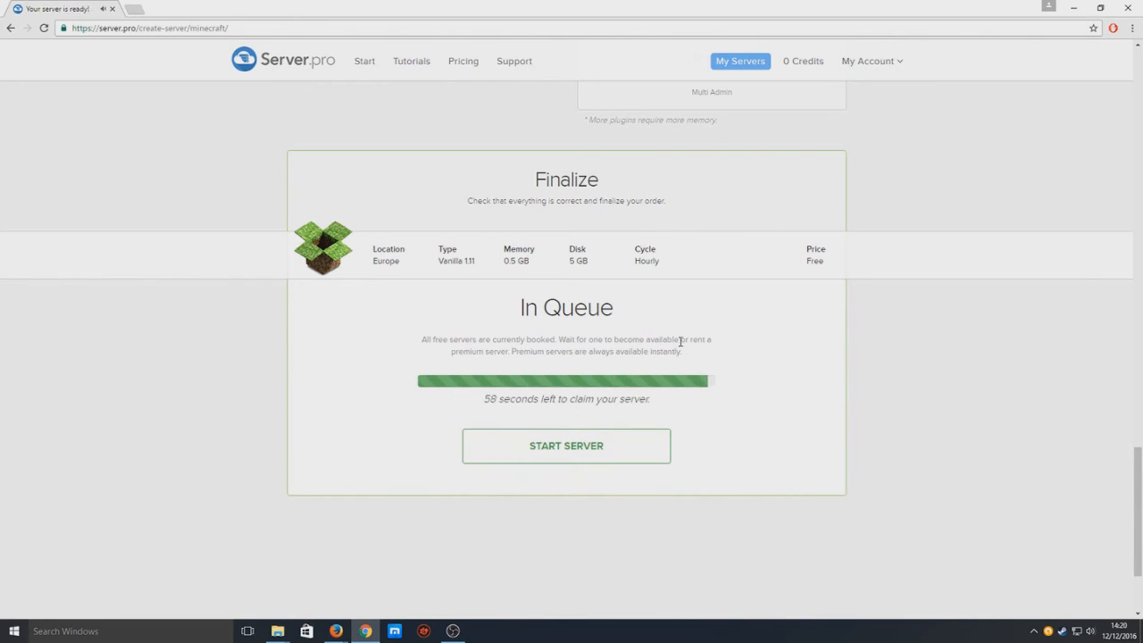
click(615, 458)
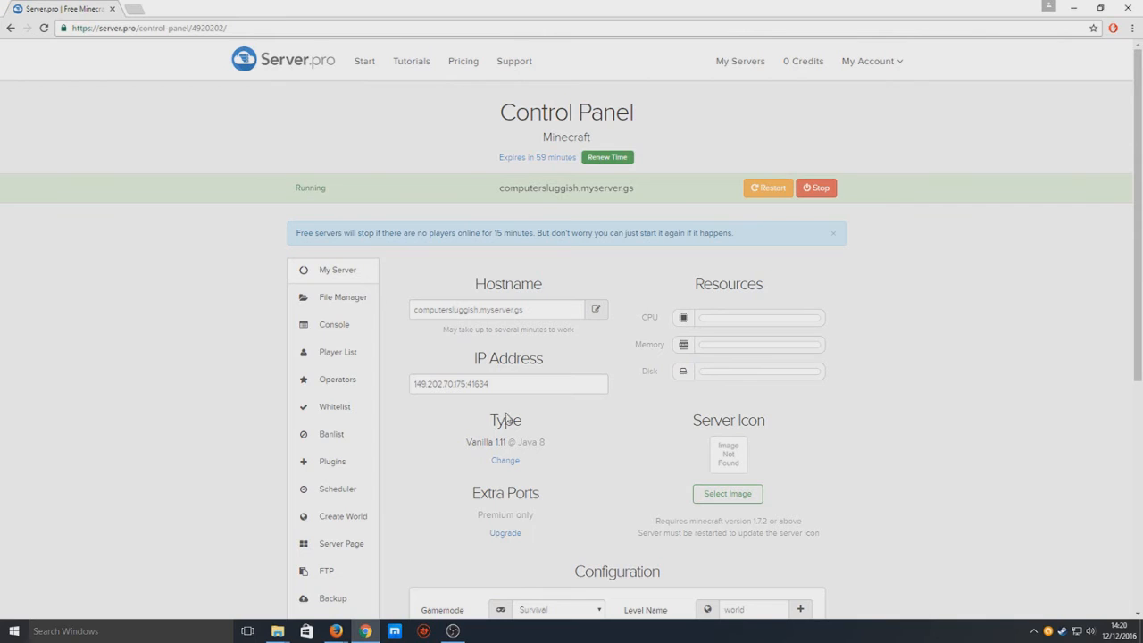
drag(497, 391, 400, 391)
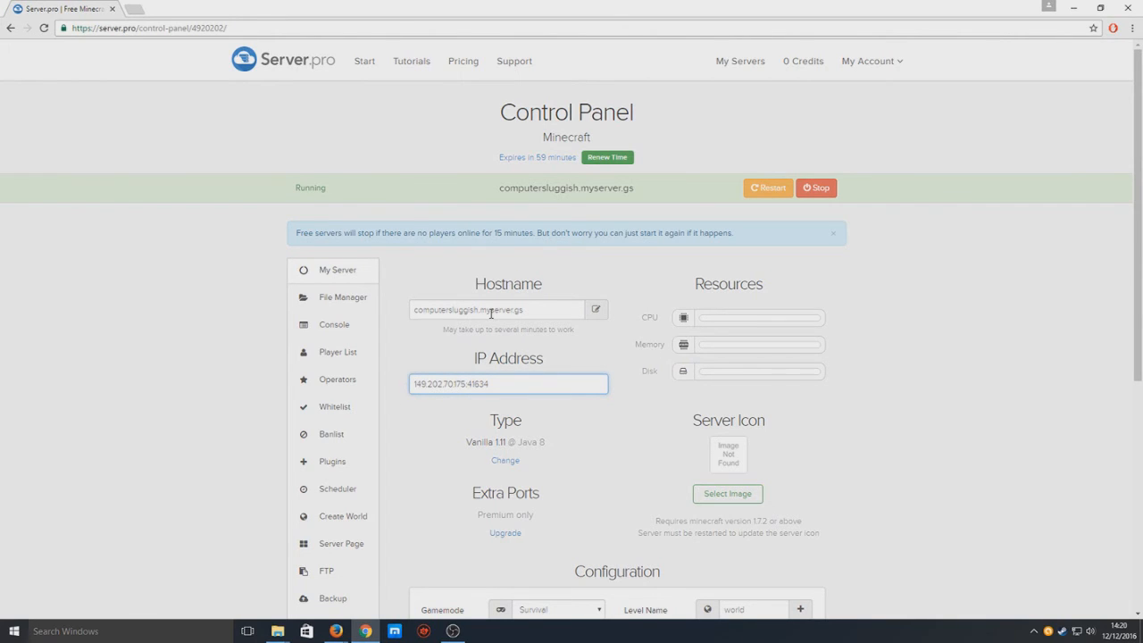
click(686, 319)
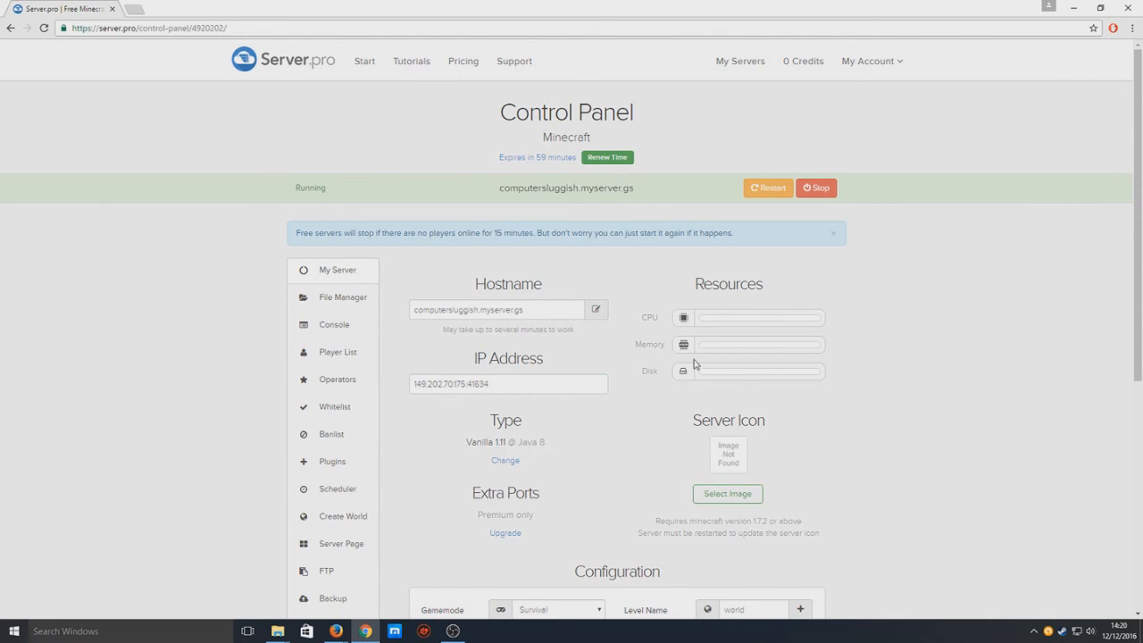
scroll(893, 406, down, 1)
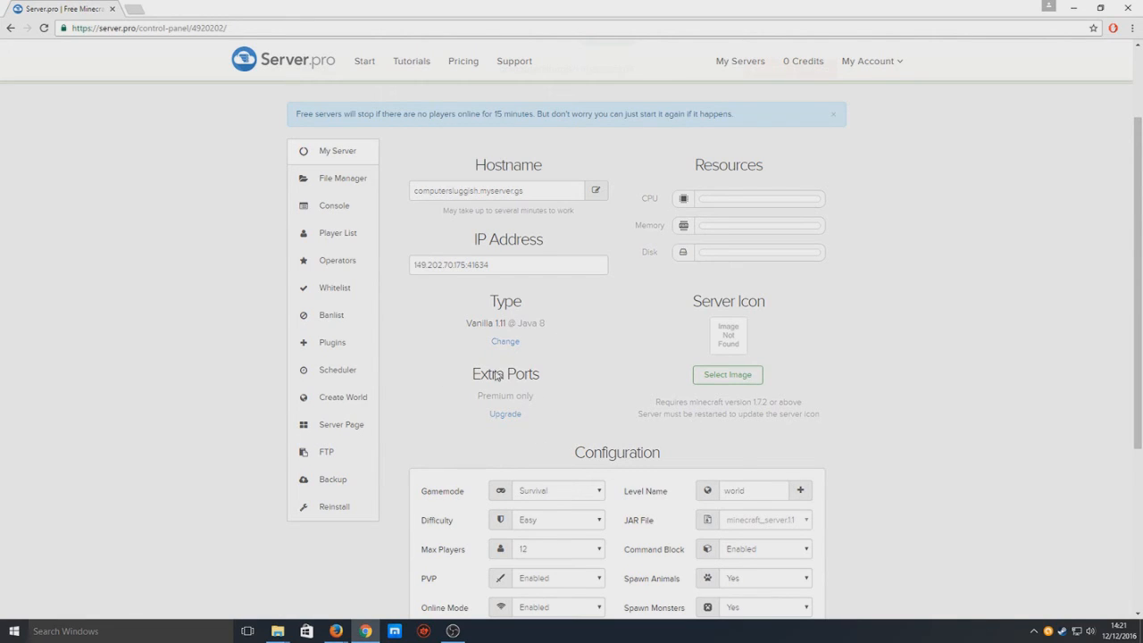
scroll(661, 393, down, 3)
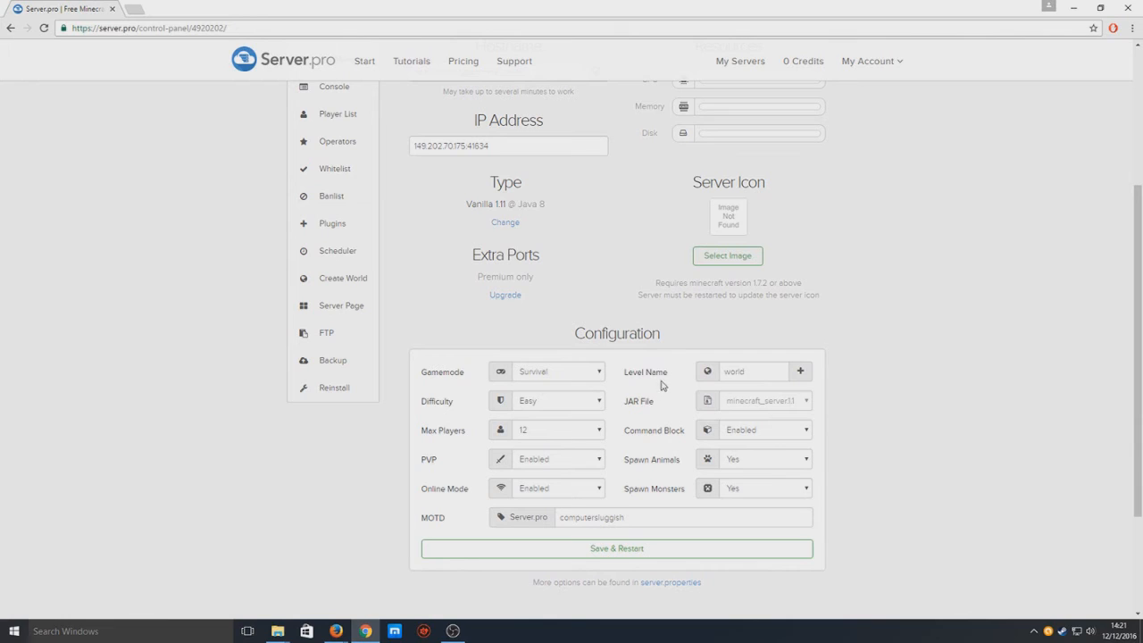
Leave game mode Survival, difficulty Easy and max players 12 unchanged.
click(580, 375)
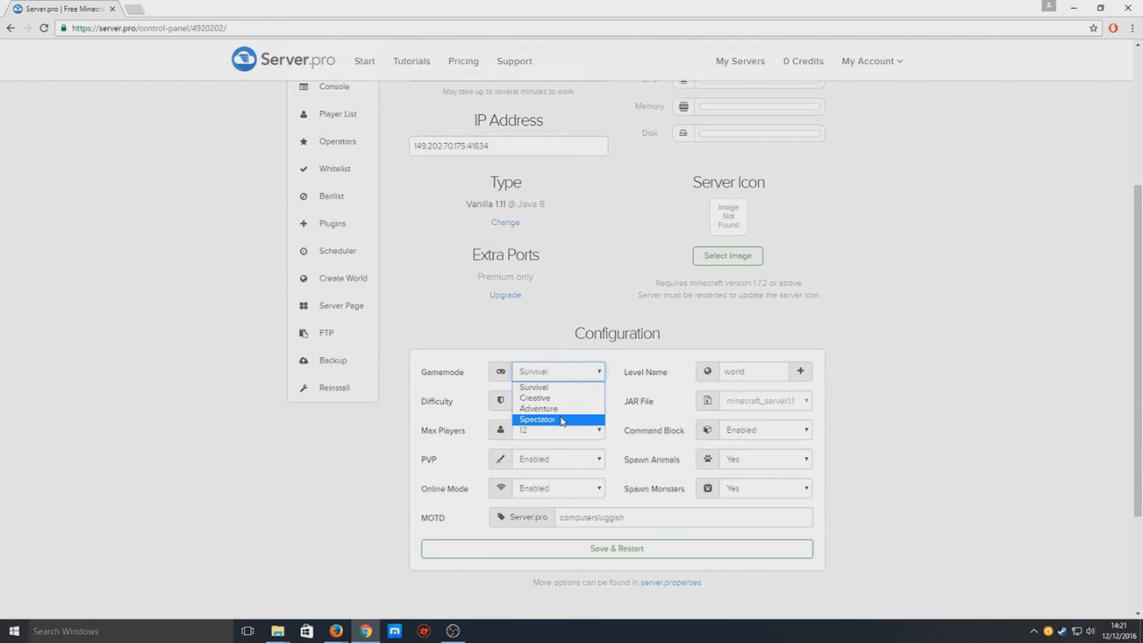
click(586, 301)
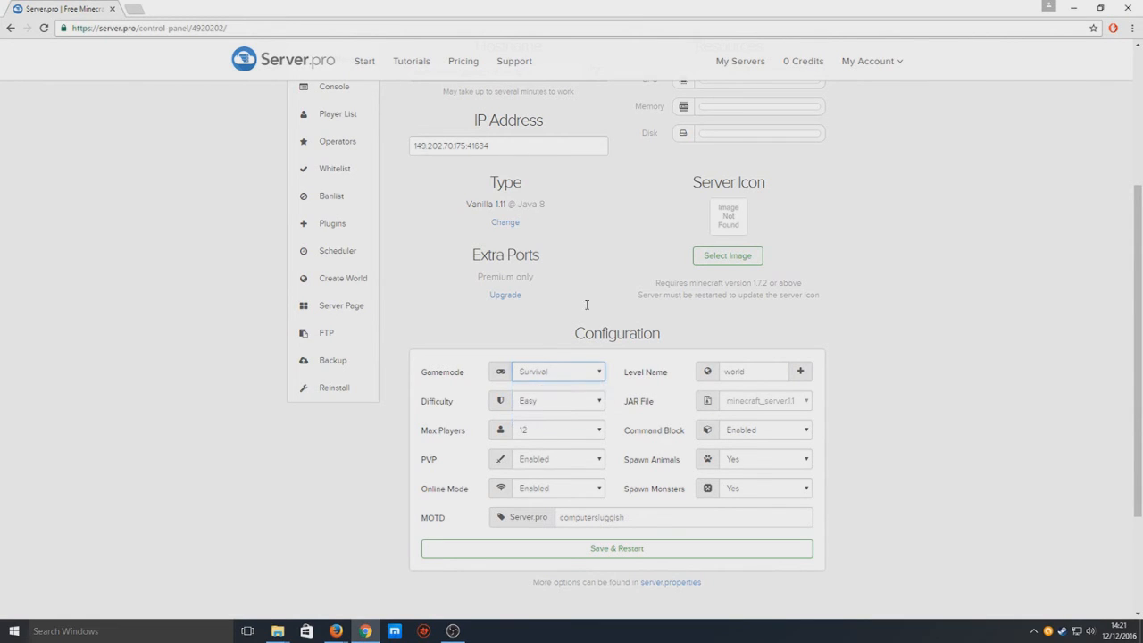
click(586, 403)
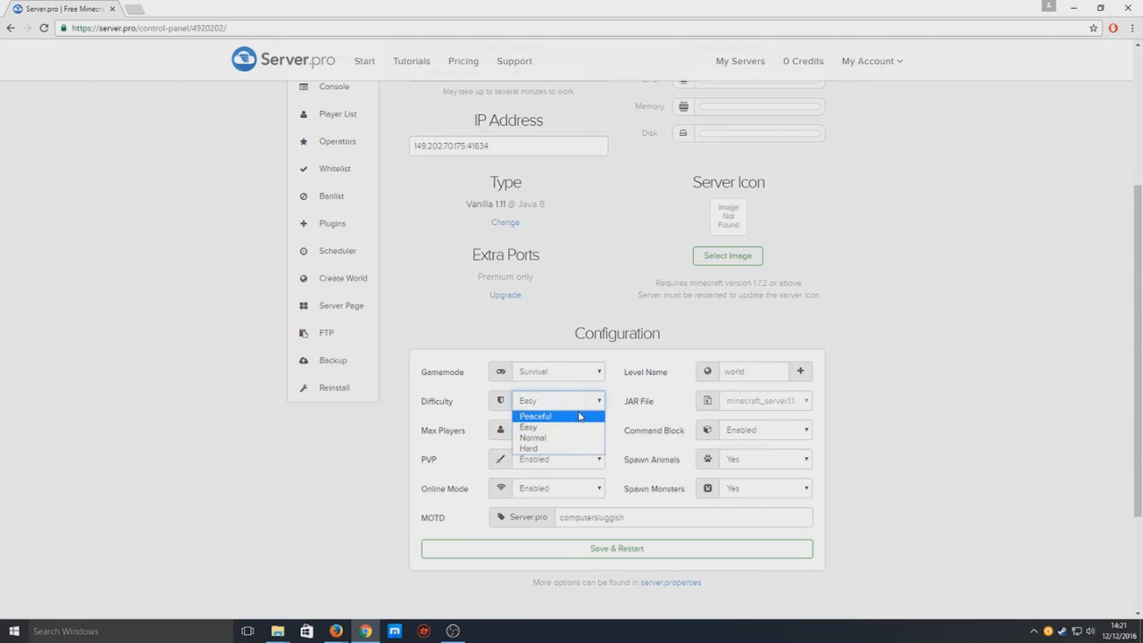
click(598, 249)
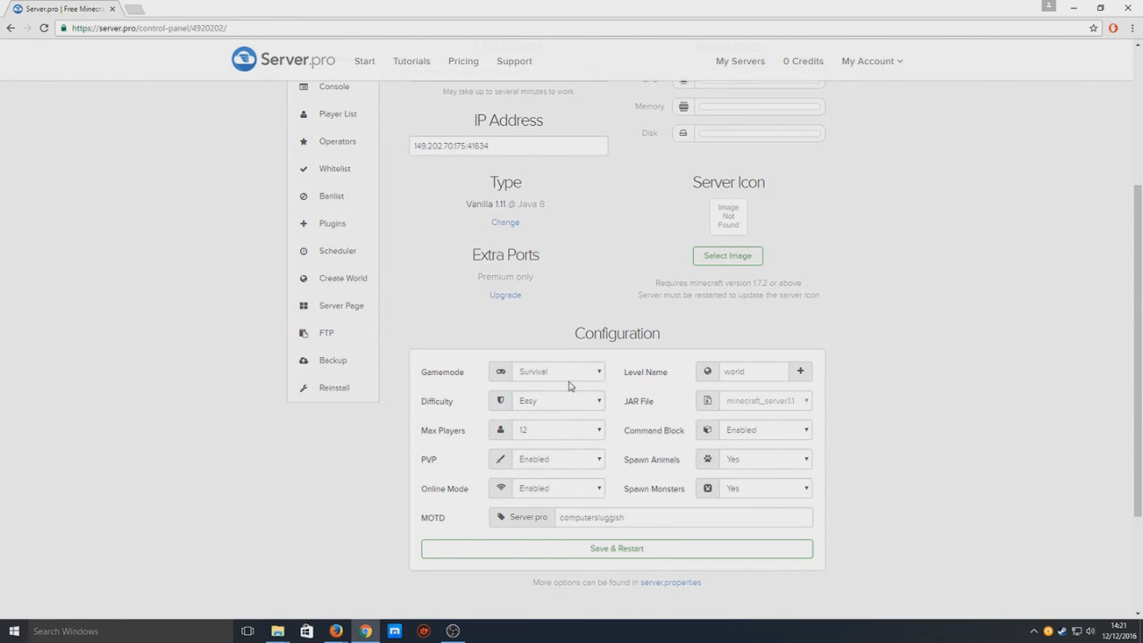
click(556, 430)
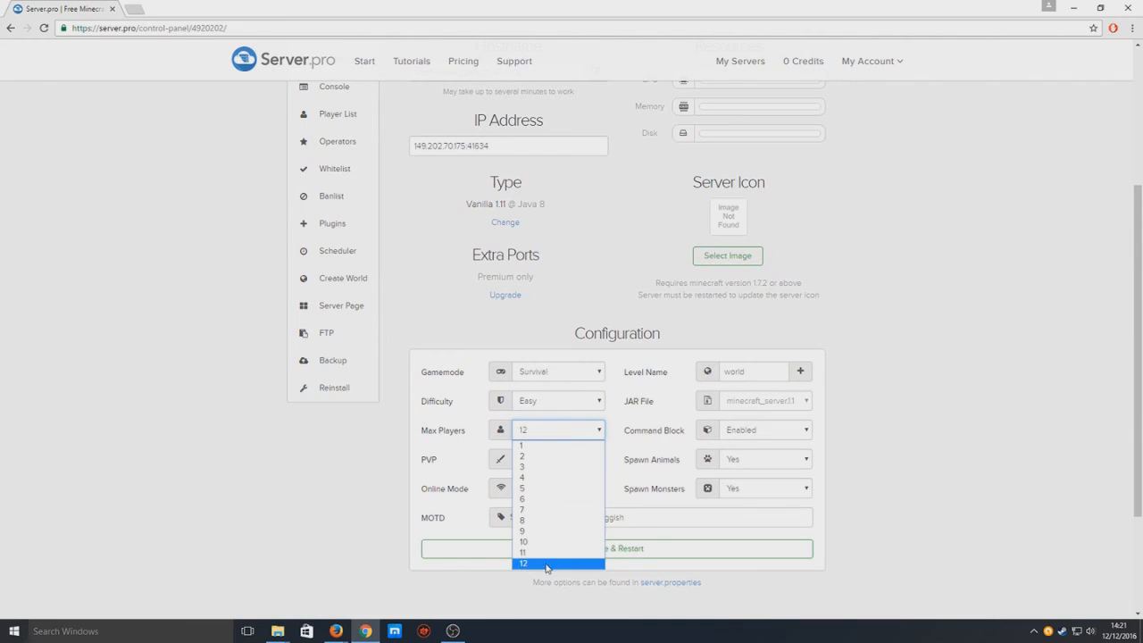
click(556, 316)
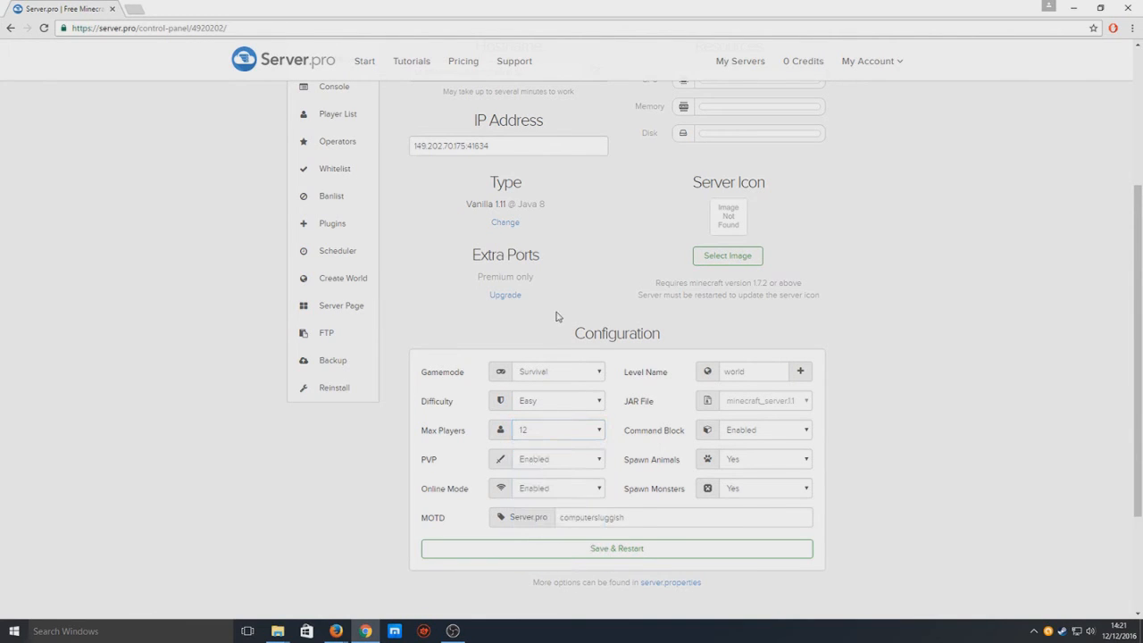
Leave PVP and Online Mode Enabled, then start a new world from Level Name.
click(542, 463)
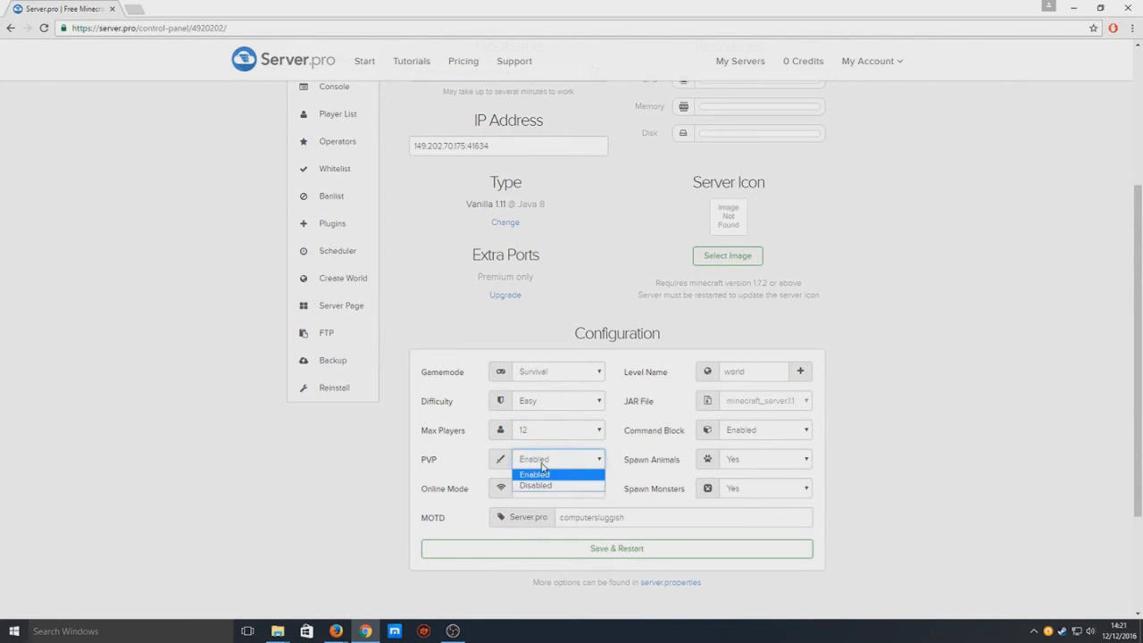
click(909, 456)
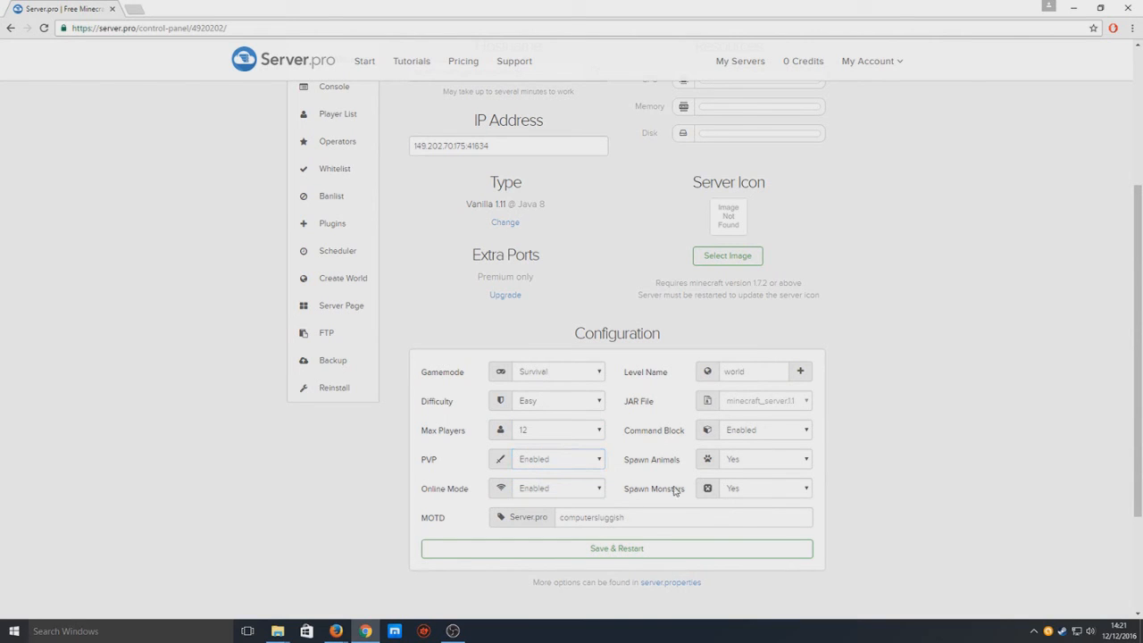
click(585, 491)
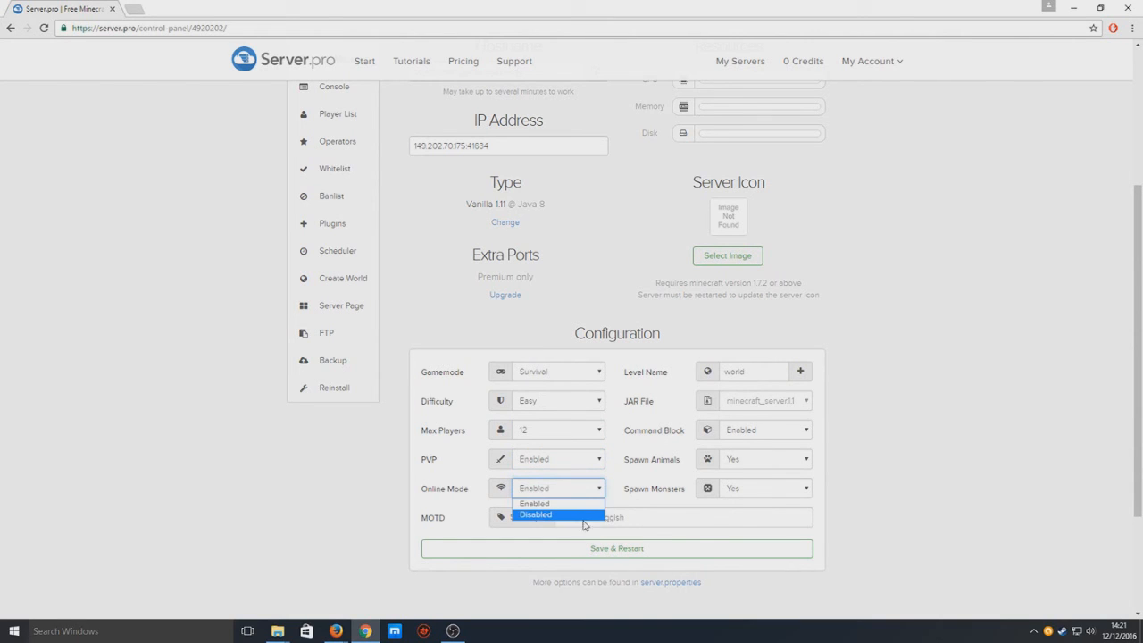
click(954, 436)
click(757, 372)
click(801, 372)
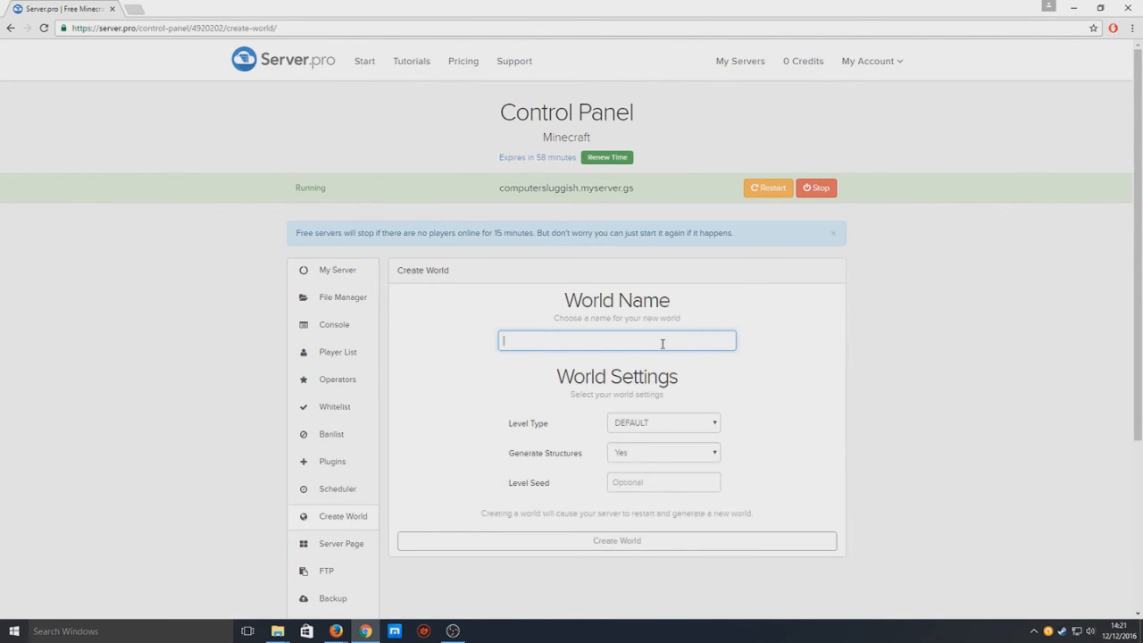
click(346, 277)
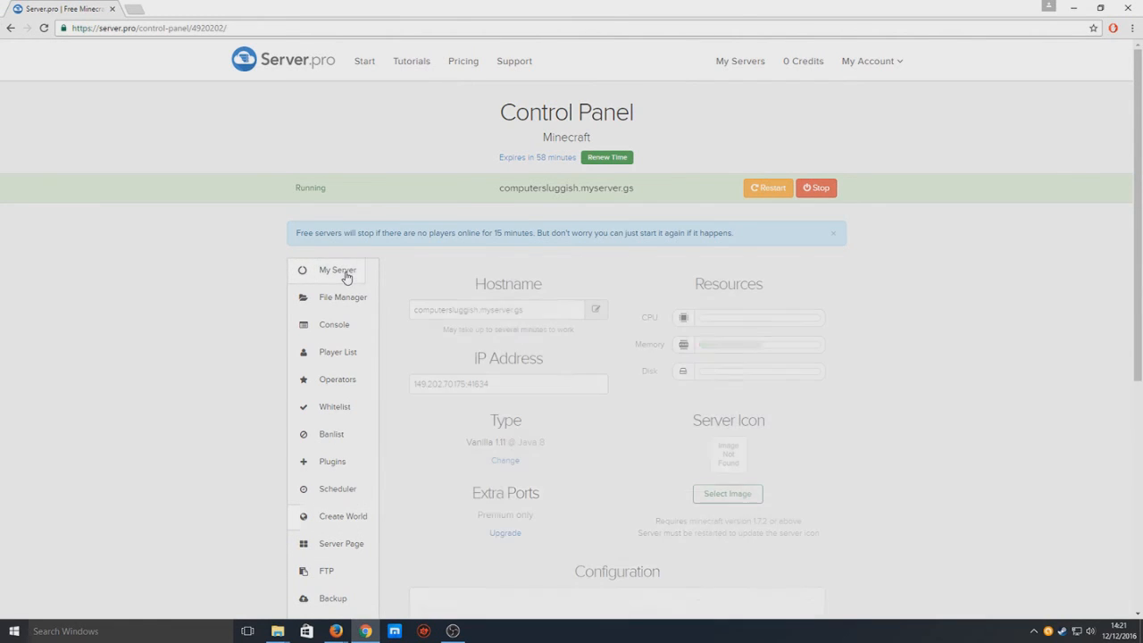
scroll(767, 432, down, 4)
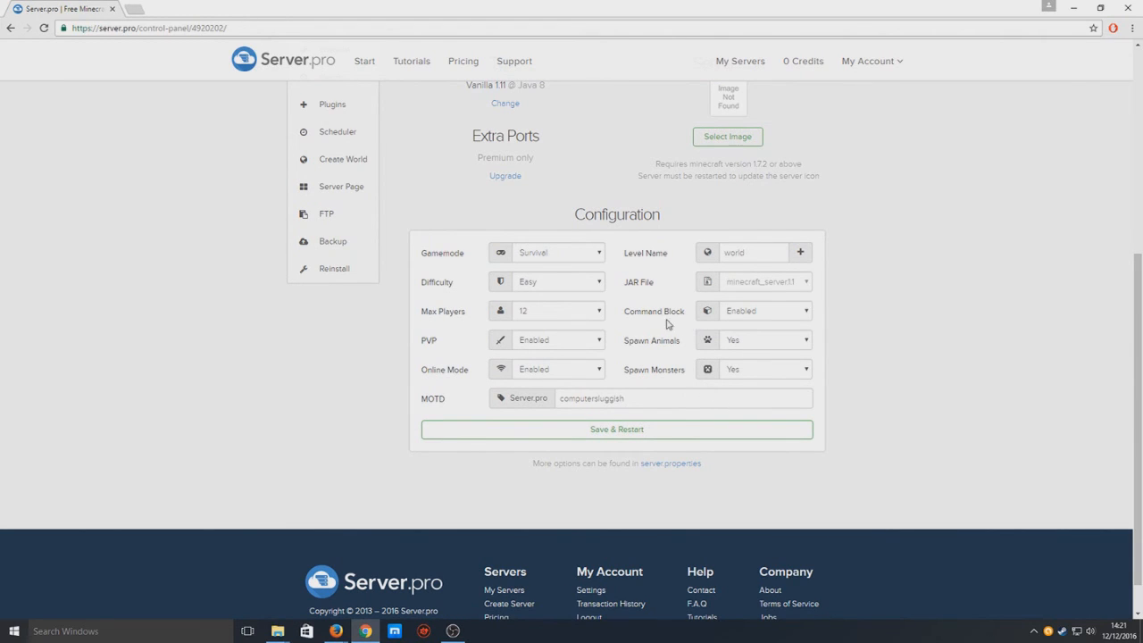
click(782, 314)
click(755, 327)
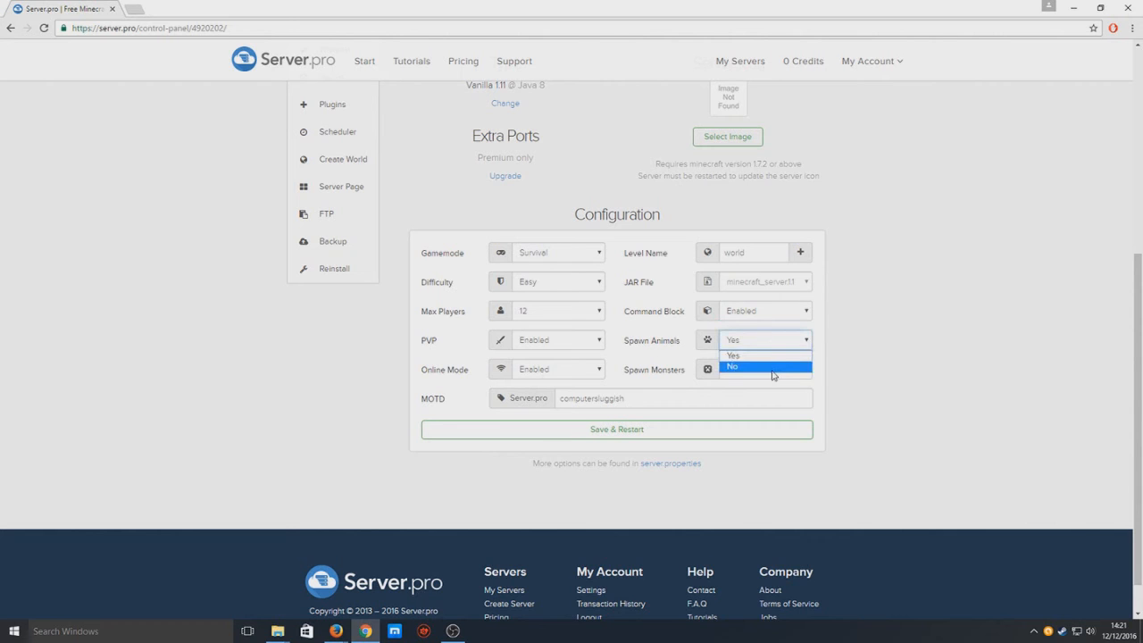
click(885, 339)
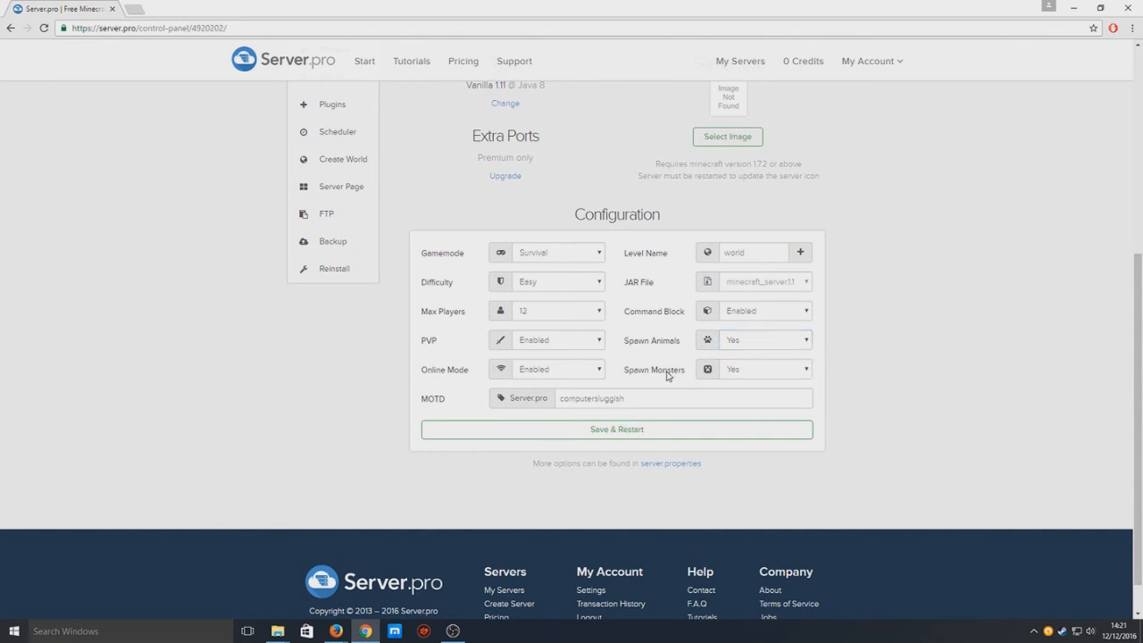
scroll(933, 364, up, 2)
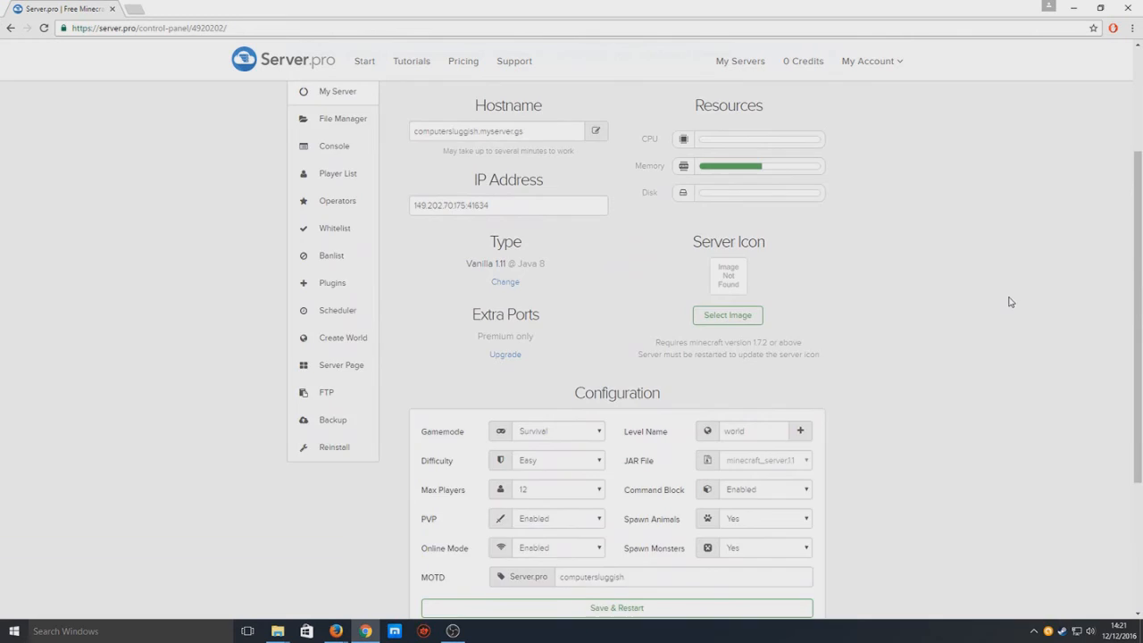
scroll(1010, 302, up, 1)
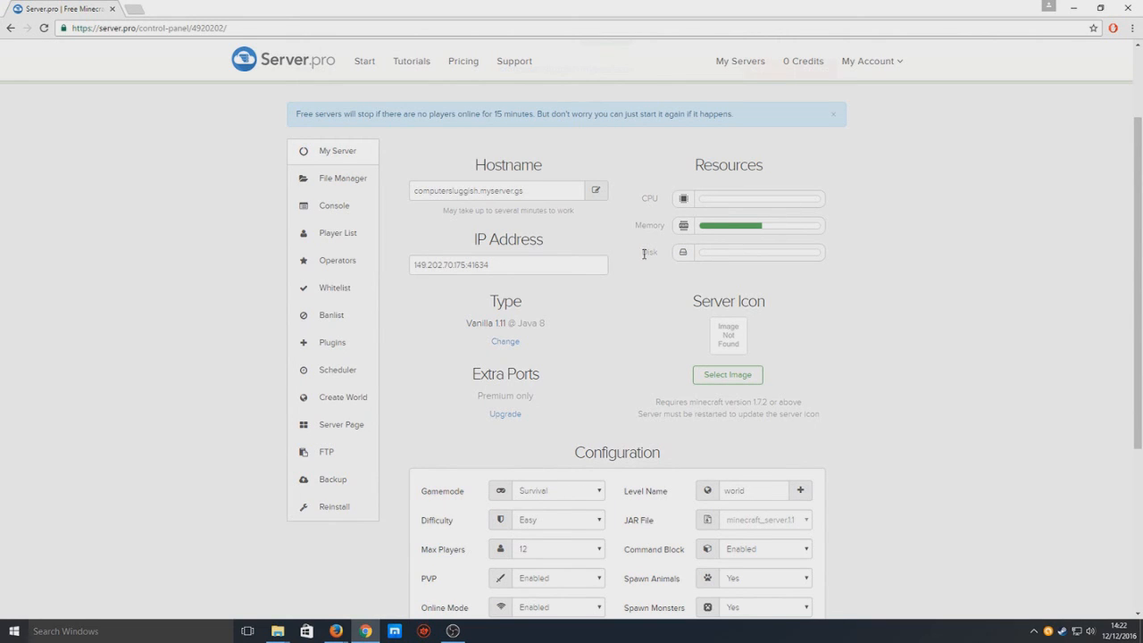
Check the Player List, which reports no players online.
click(344, 237)
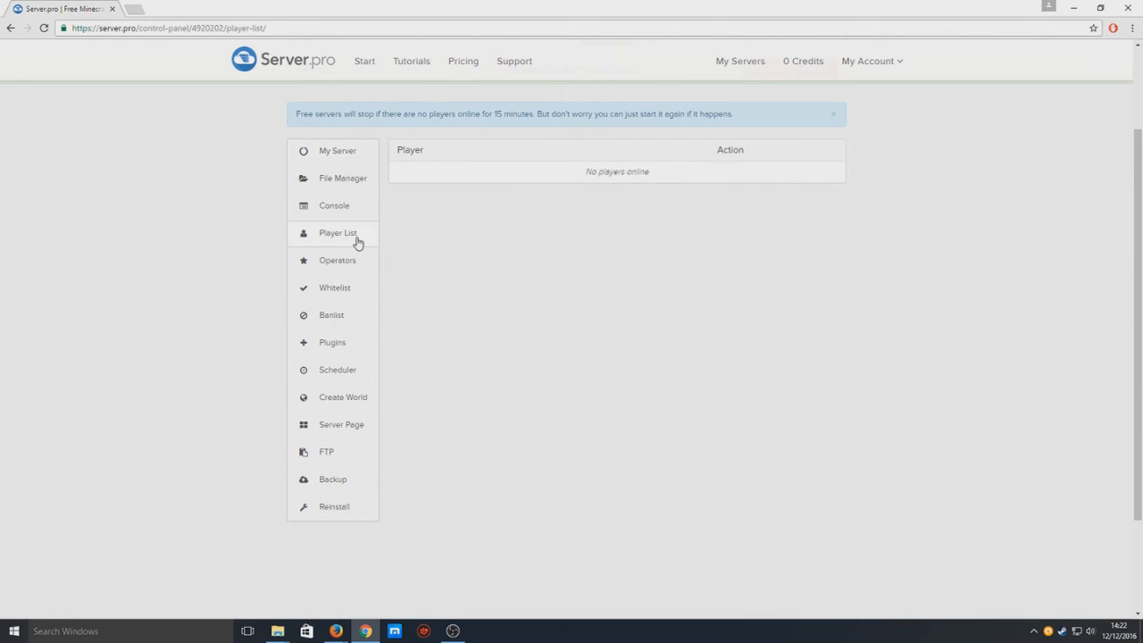
drag(663, 165, 567, 160)
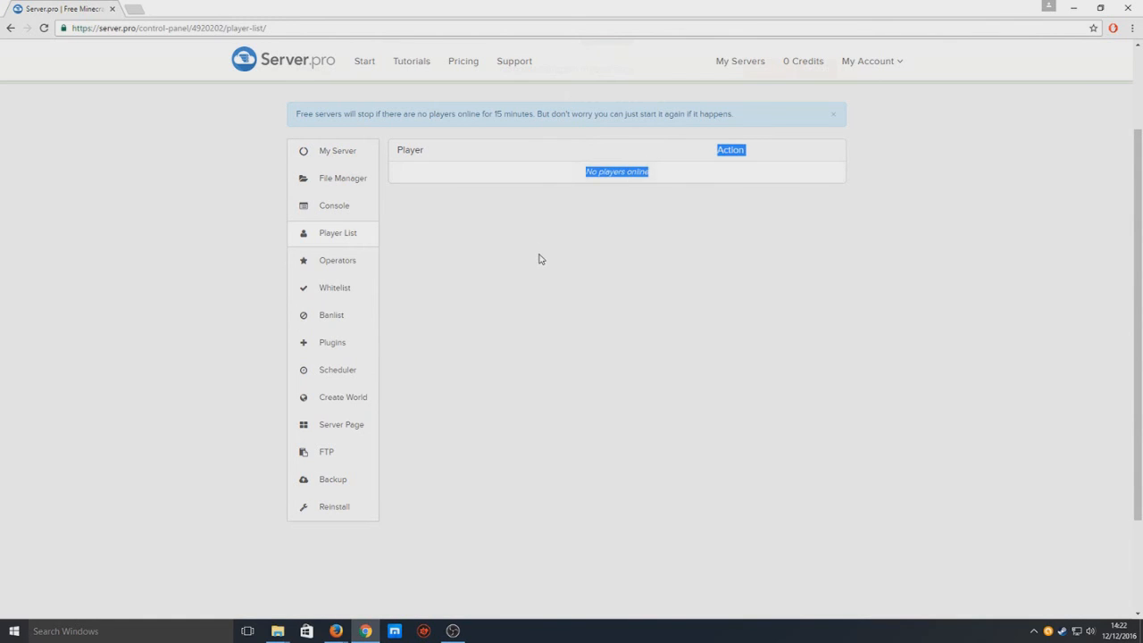
click(498, 220)
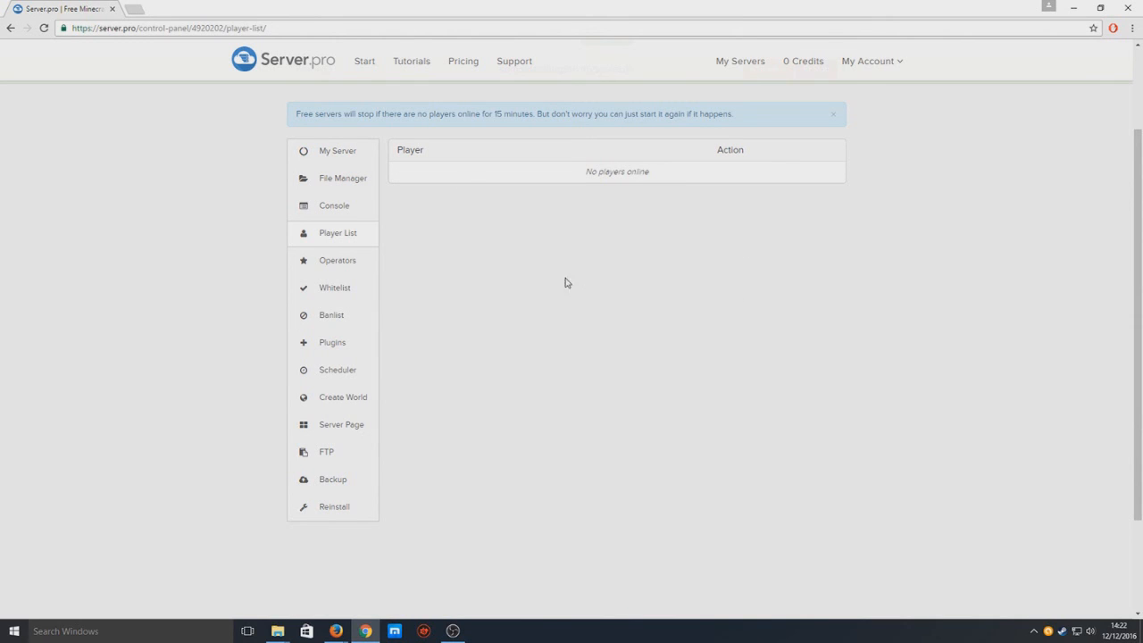
Browse Operators, Whitelist, Banlist, Plugins (no plugin support) and the Premium-only Scheduler.
click(346, 267)
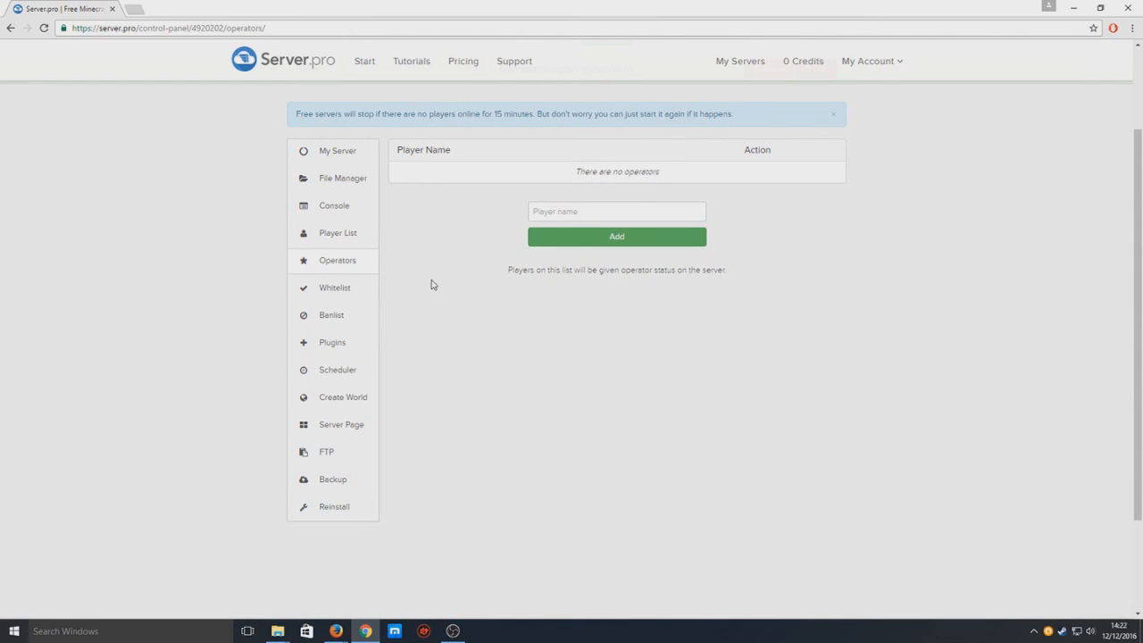
click(349, 289)
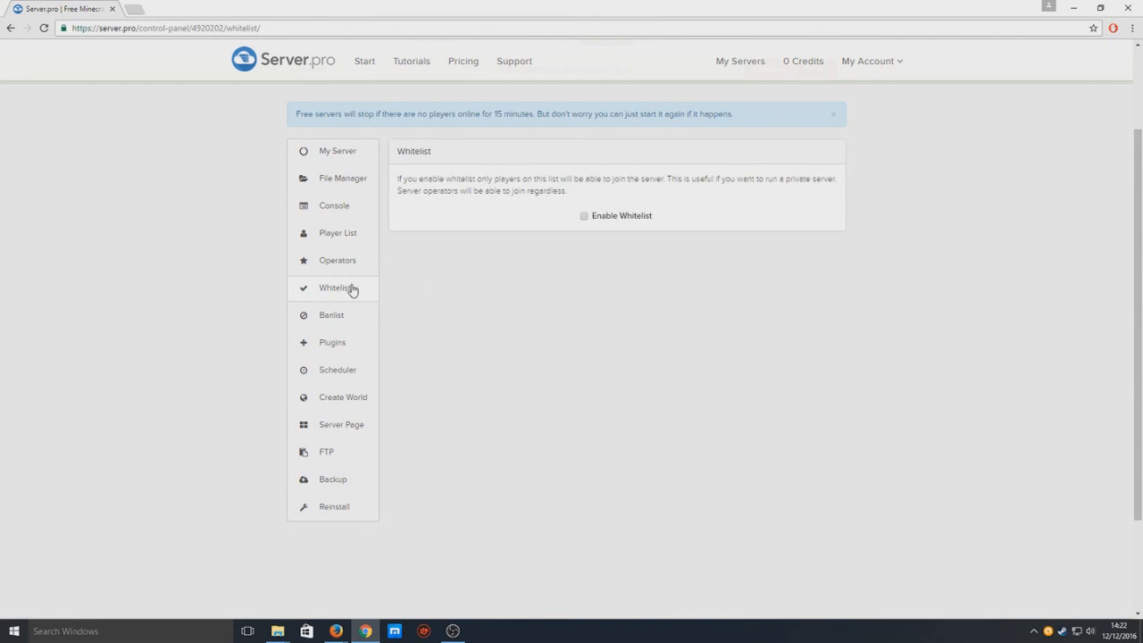
click(344, 317)
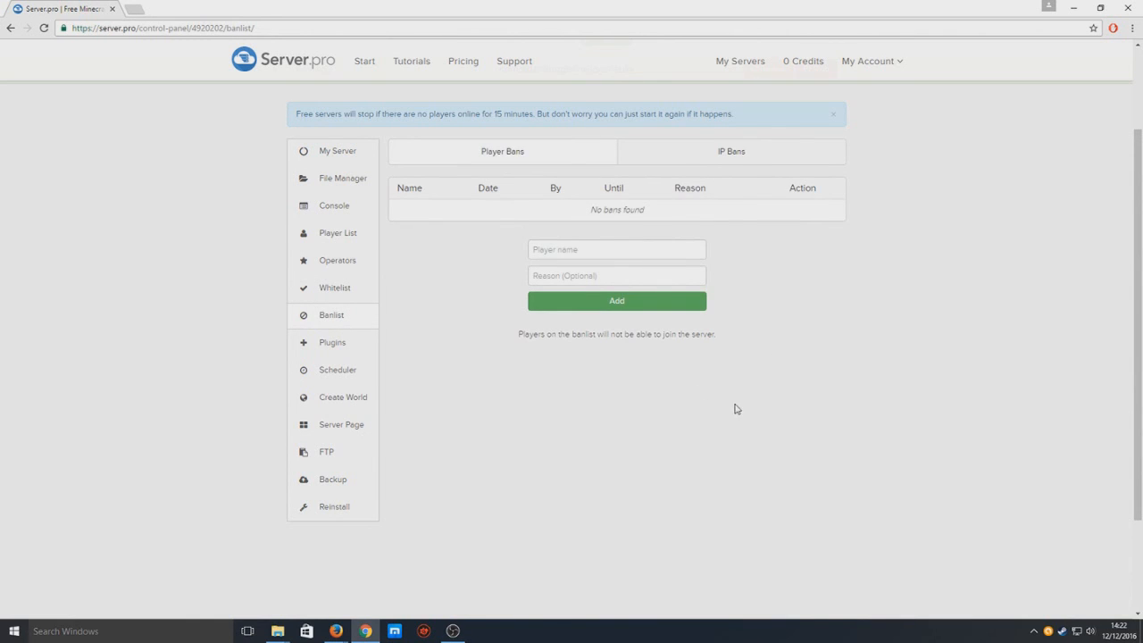
click(345, 353)
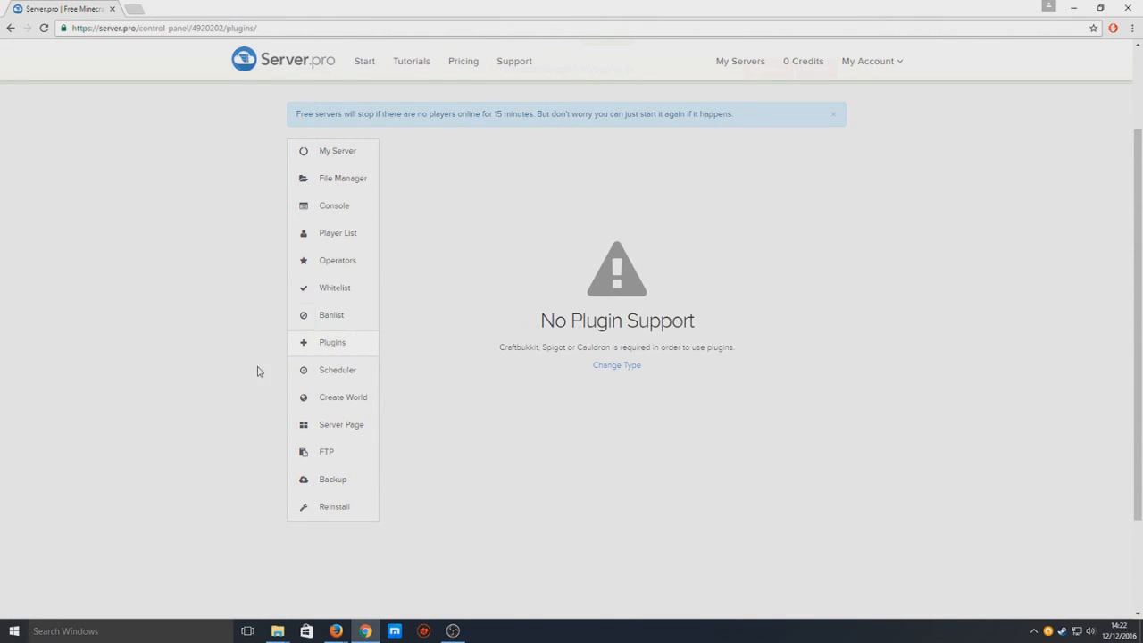
click(323, 377)
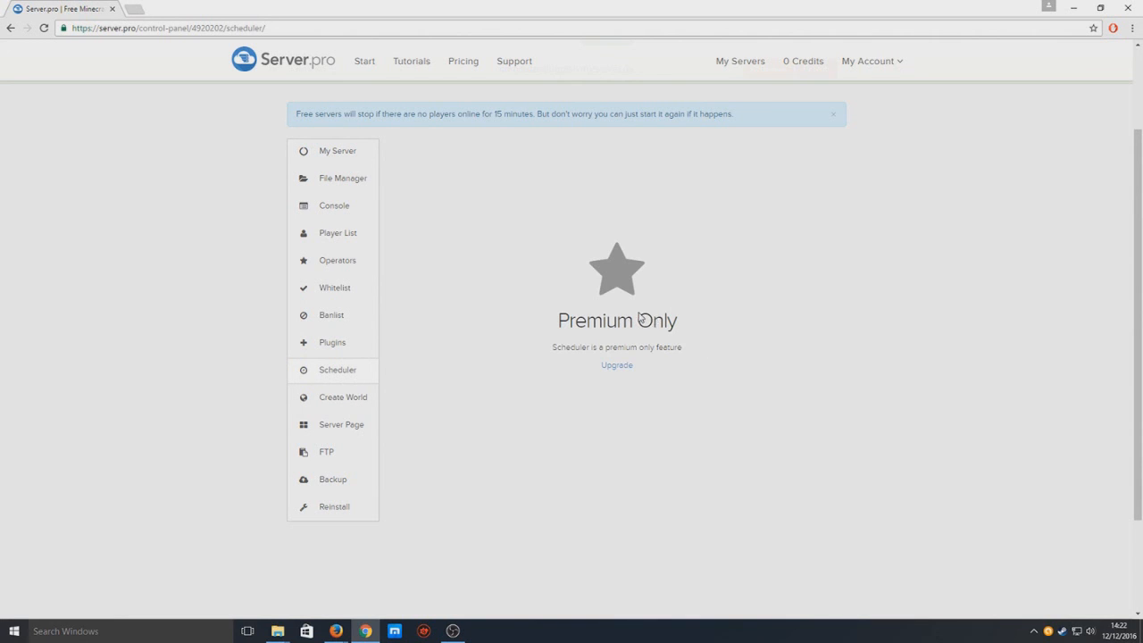
Create a new world named 'test', keeping the level type at DEFAULT.
click(327, 402)
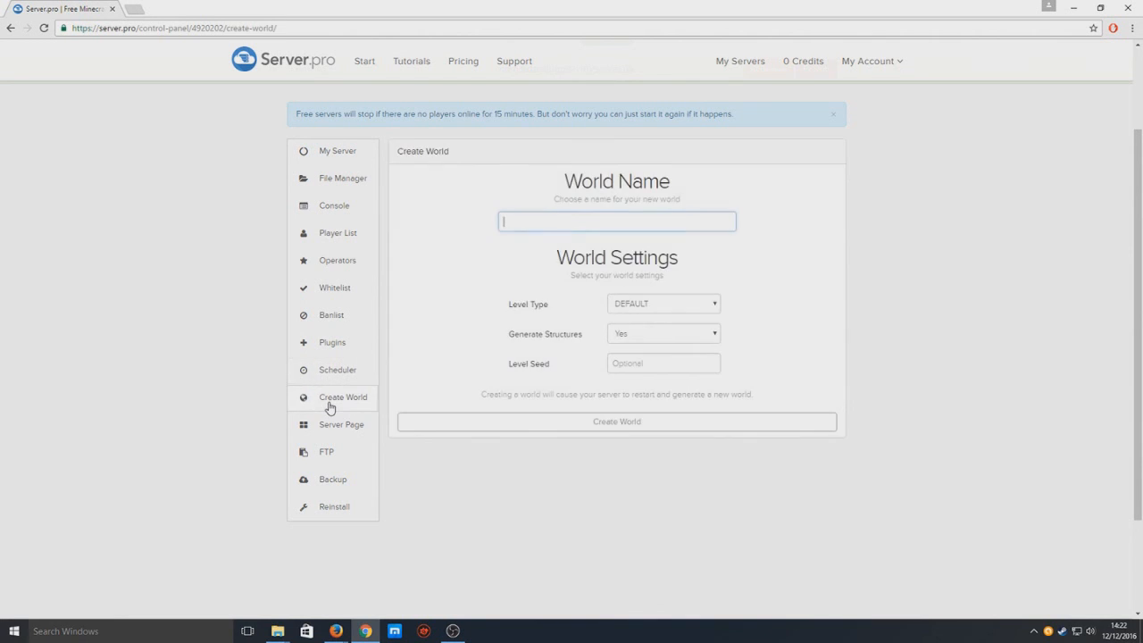
click(671, 305)
click(868, 297)
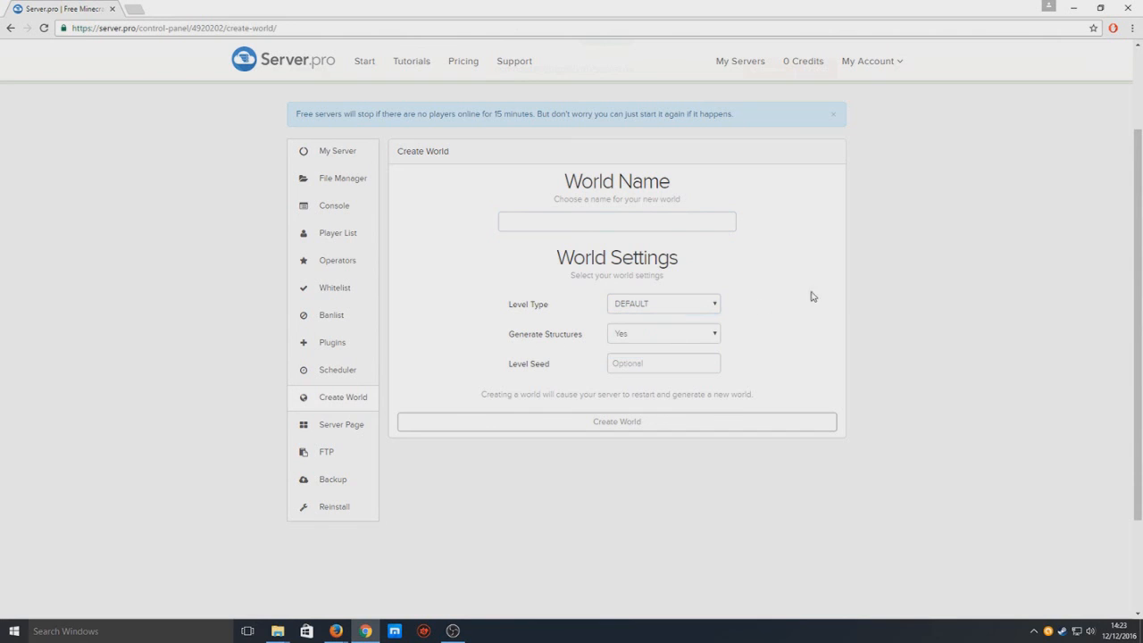
click(609, 225)
text(test)
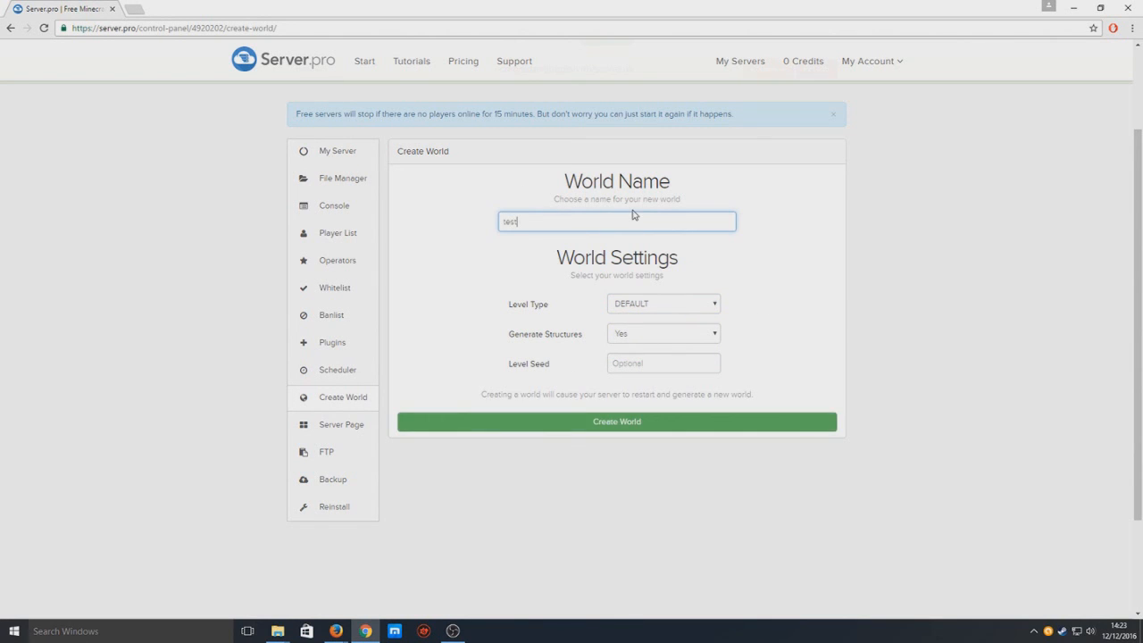
click(565, 421)
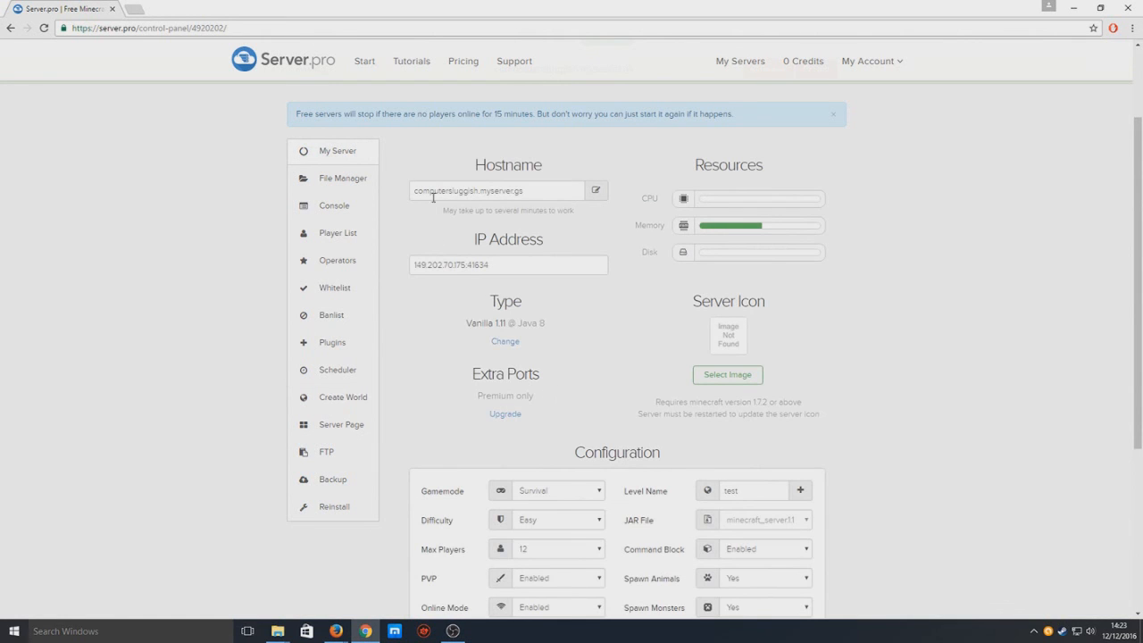
Confirm the server's Level Name now reads 'test' on the overview page.
scroll(515, 318, down, 1)
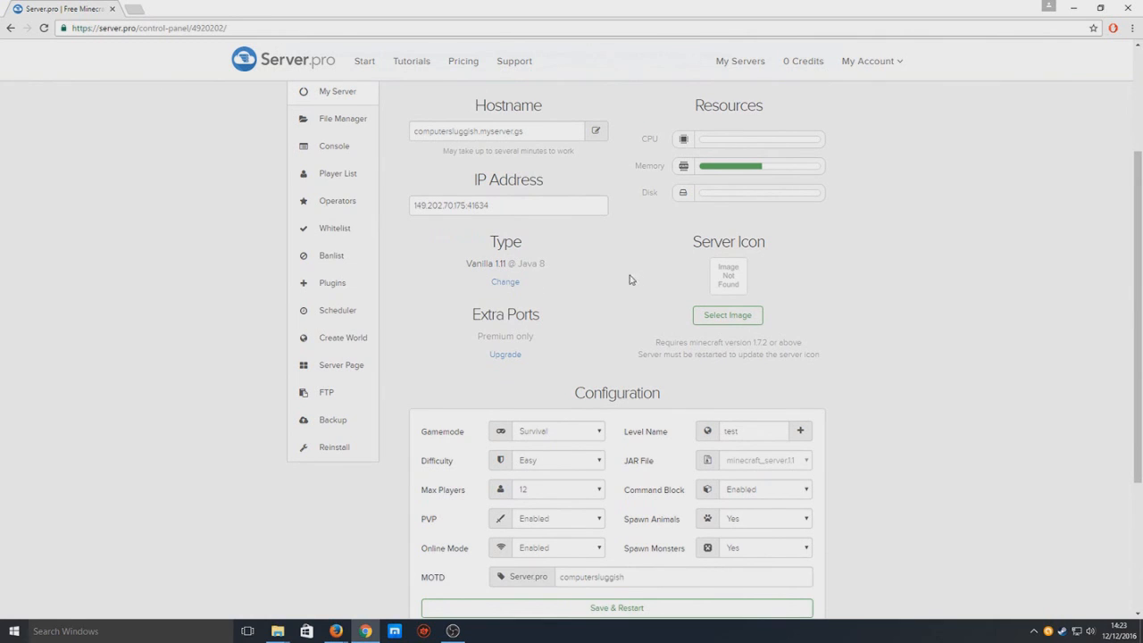
scroll(849, 391, down, 1)
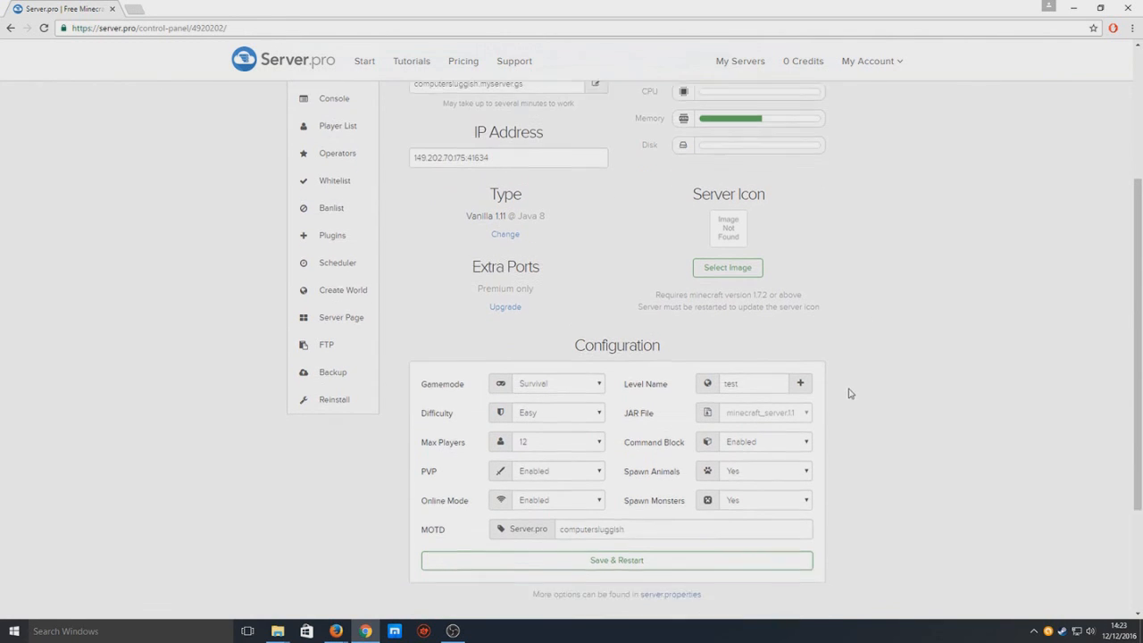
double_click(770, 373)
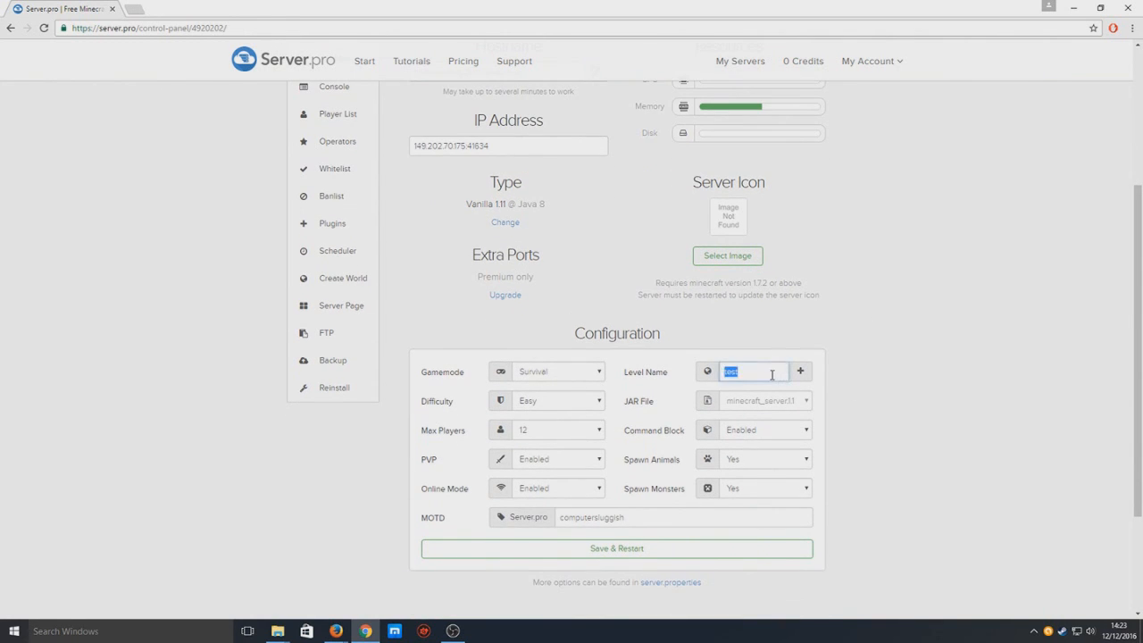
scroll(766, 279, up, 2)
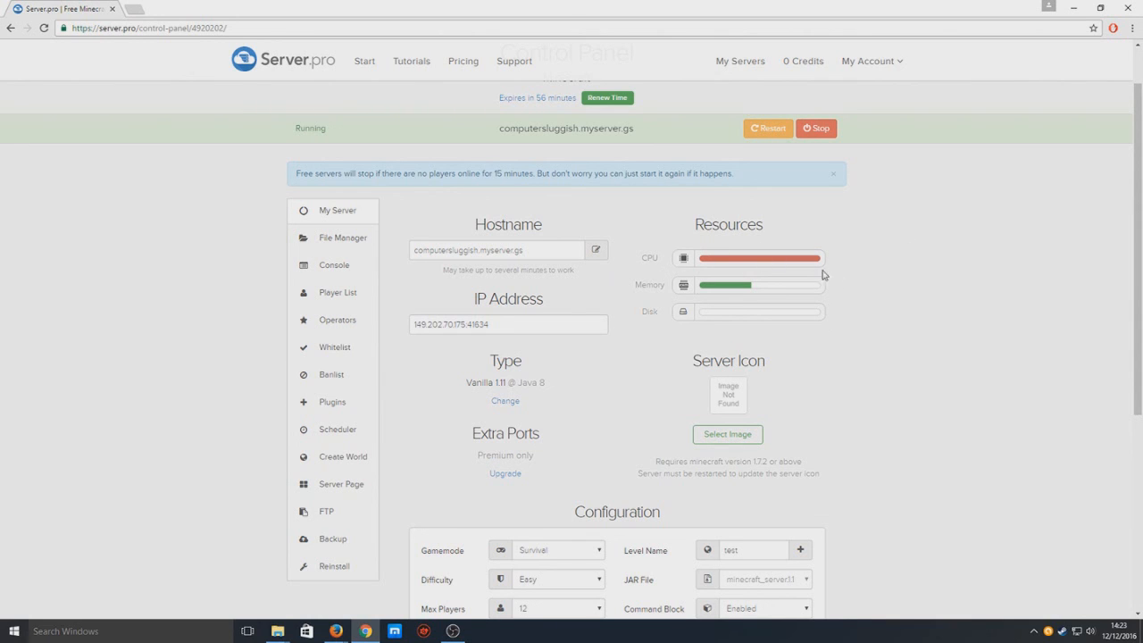
Look over the public server page settings and the FTP host address.
click(352, 486)
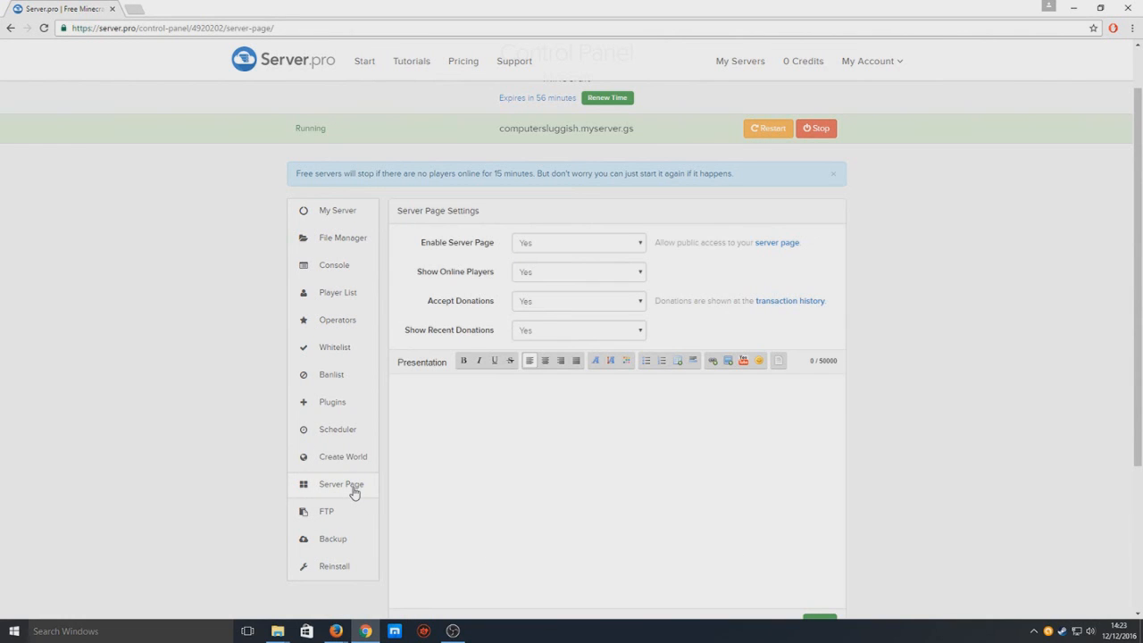
scroll(595, 518, down, 1)
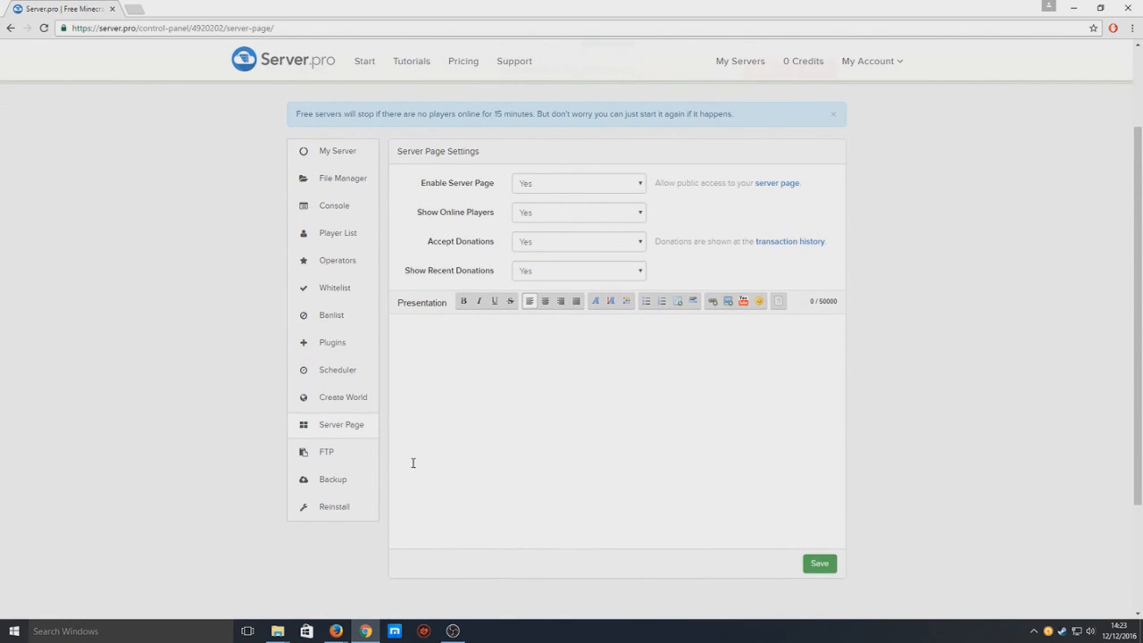
click(348, 459)
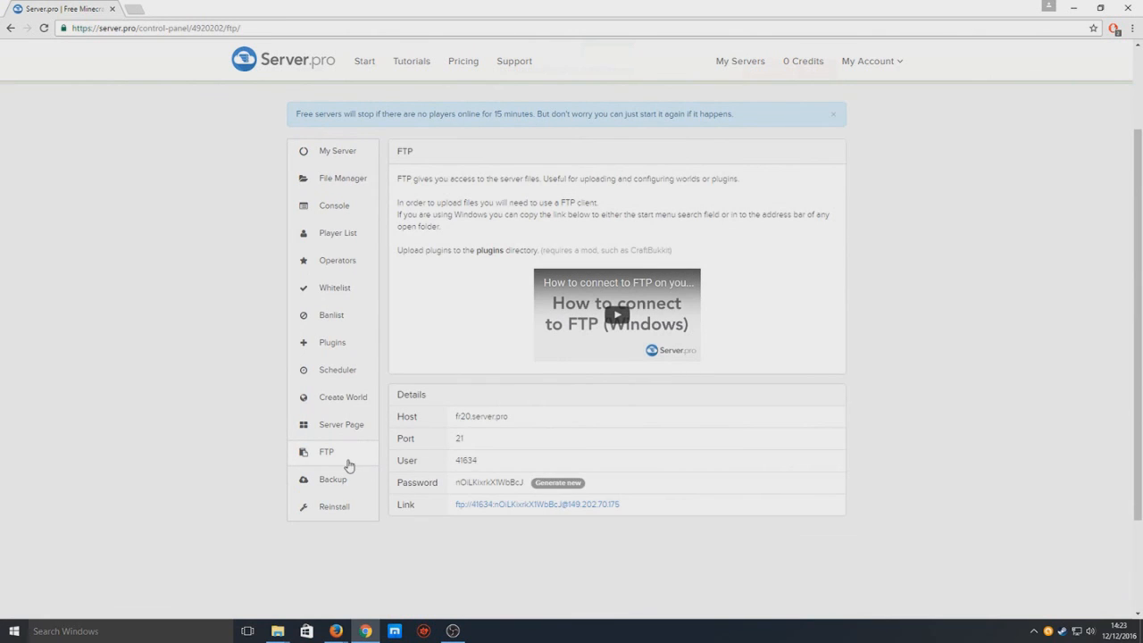
drag(442, 423, 551, 422)
click(578, 422)
Check the Premium Only Backup page, then bring up the Reinstall options.
click(338, 483)
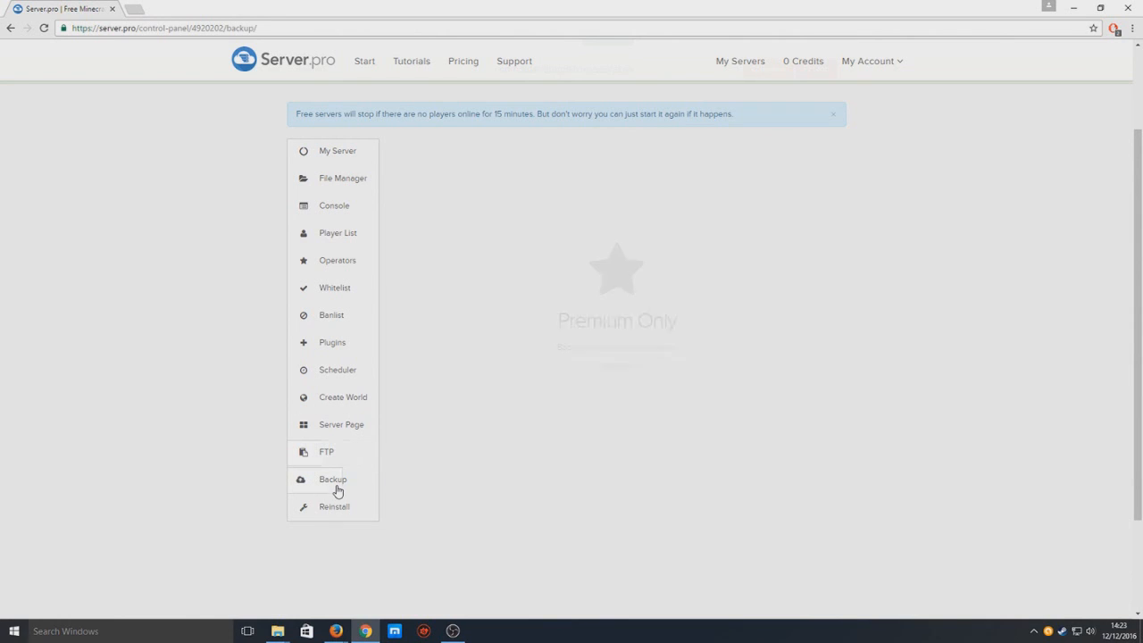
drag(686, 326, 582, 323)
click(580, 323)
click(348, 516)
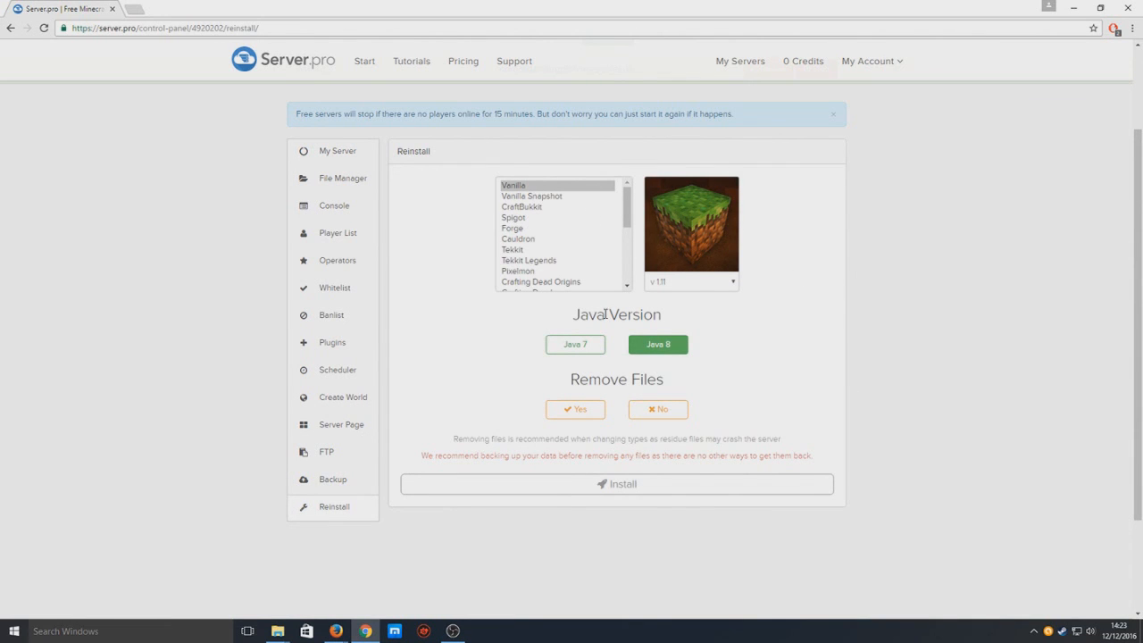
Go back from Reinstall to the My Server overview page.
click(344, 155)
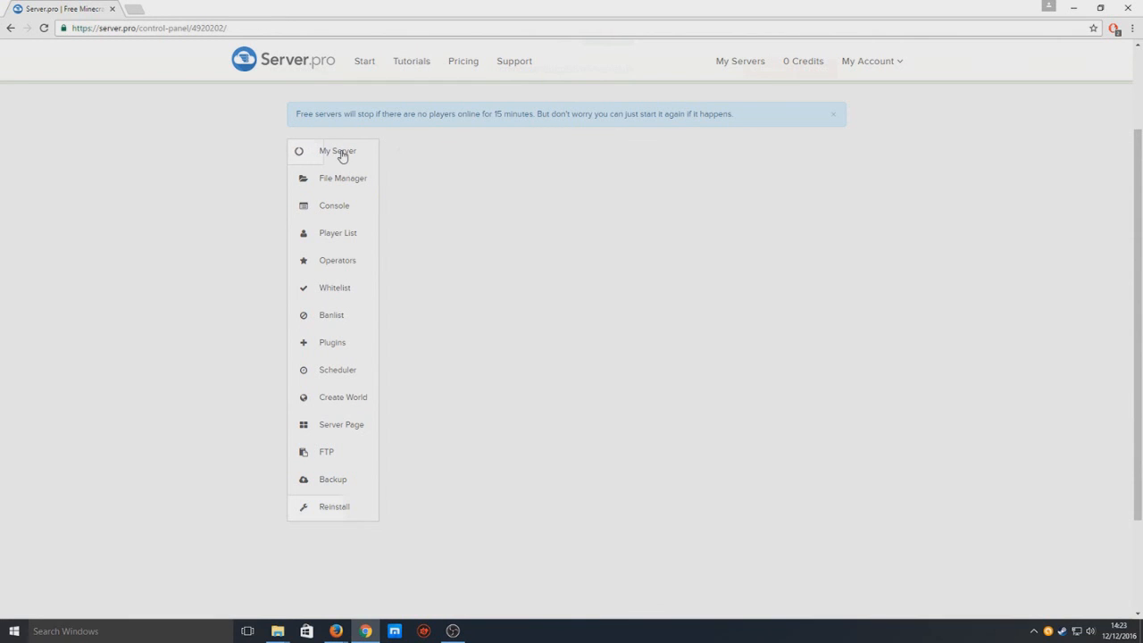